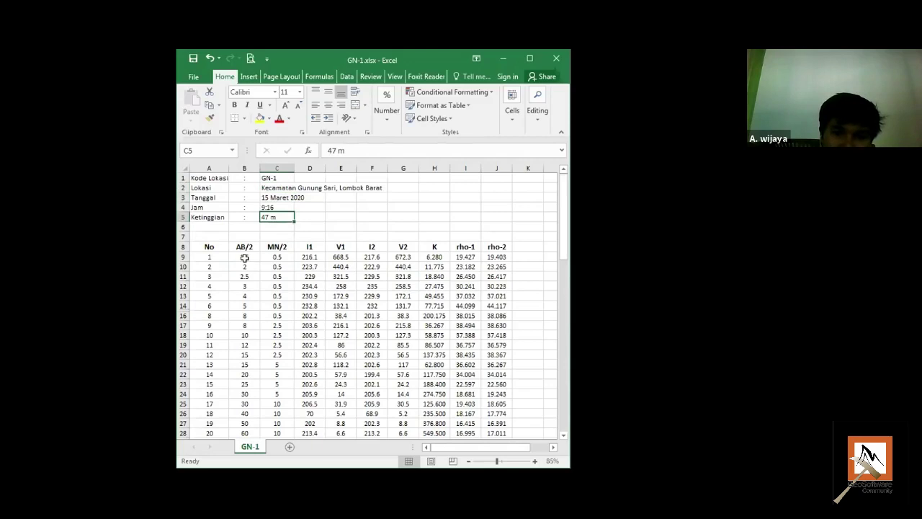
Step: Examine the AB/2 spacings in the GN-1 sheet from the first reading down to the last one
click(245, 258)
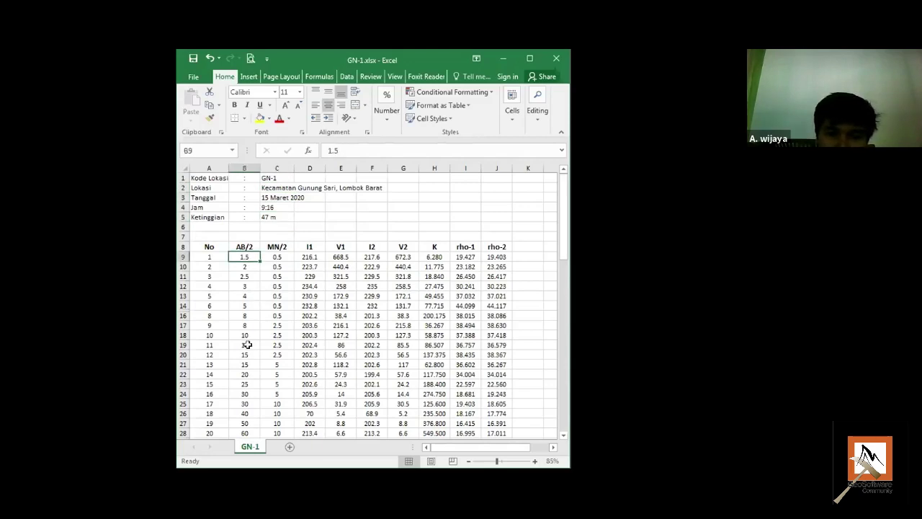
key(ctrl+Down)
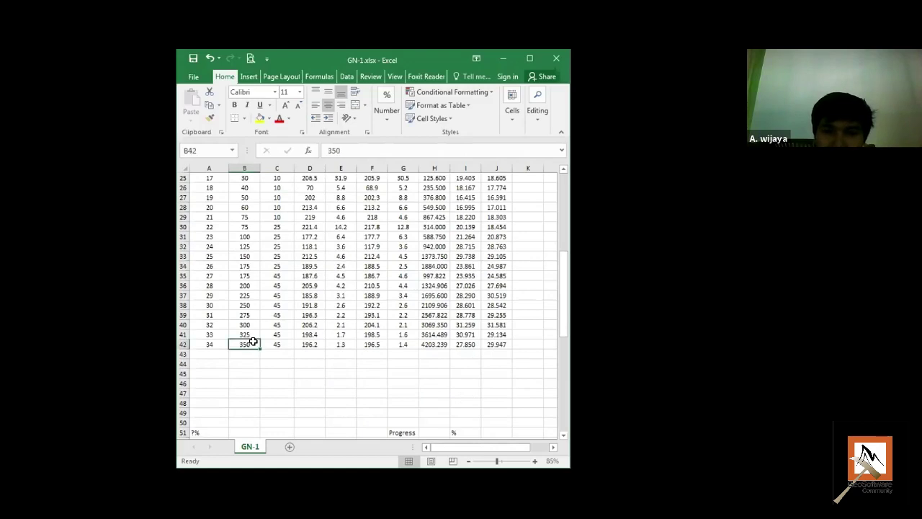
scroll(253, 342, up, 2)
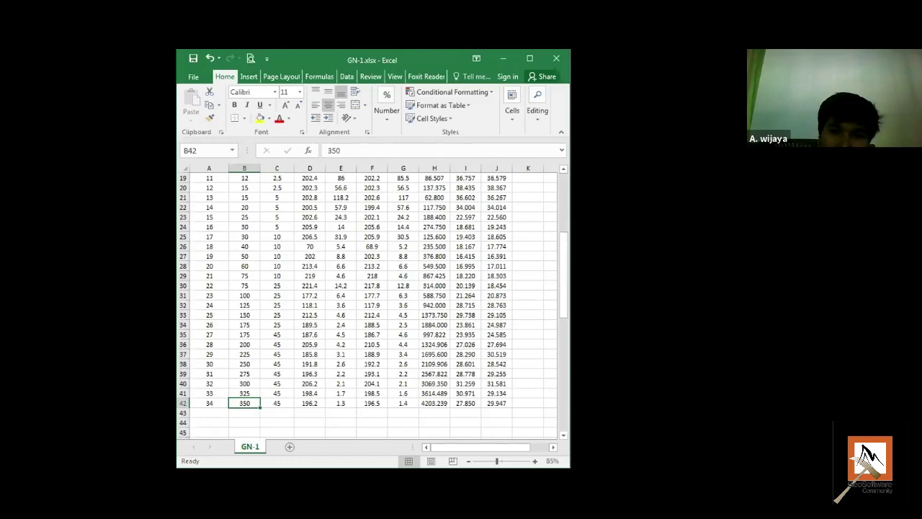
scroll(389, 277, up, 6)
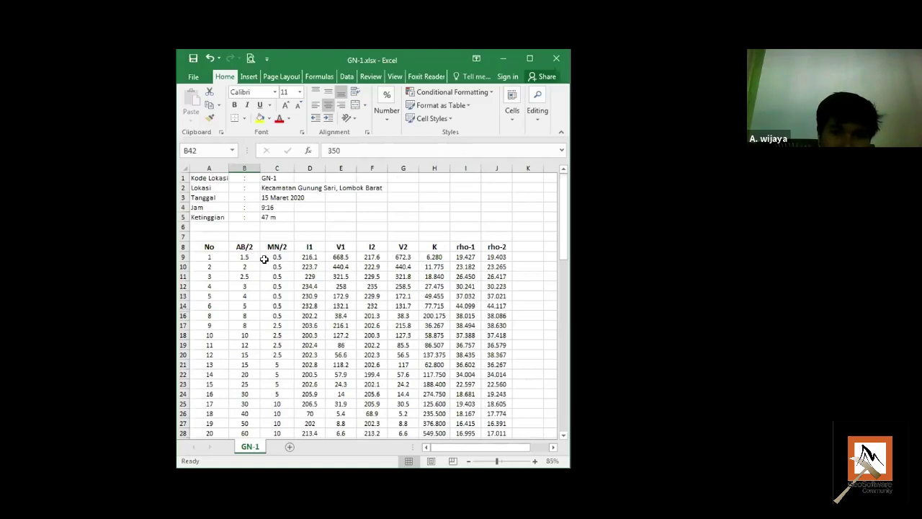
Step: Examine the field-data columns from No through V2 and the formula behind the first rho-1 value
drag(254, 258, 362, 269)
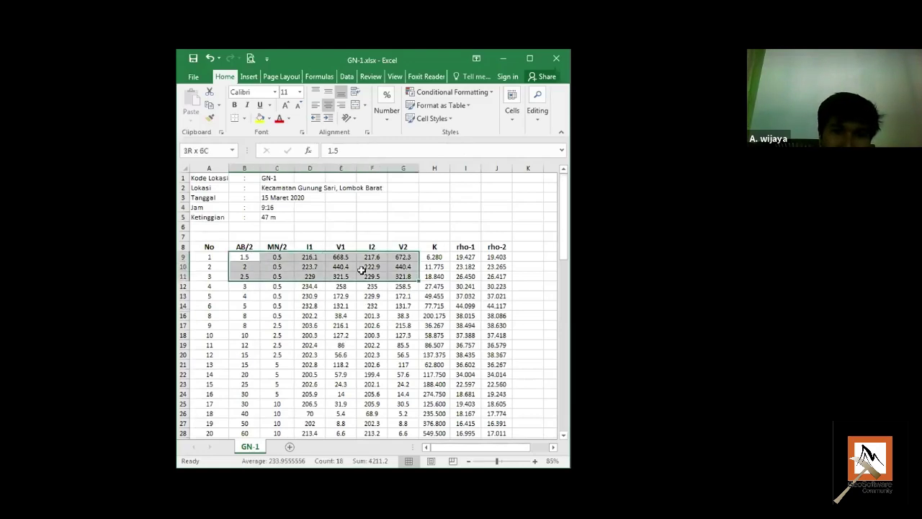
key(ctrl+v)
key(Up)
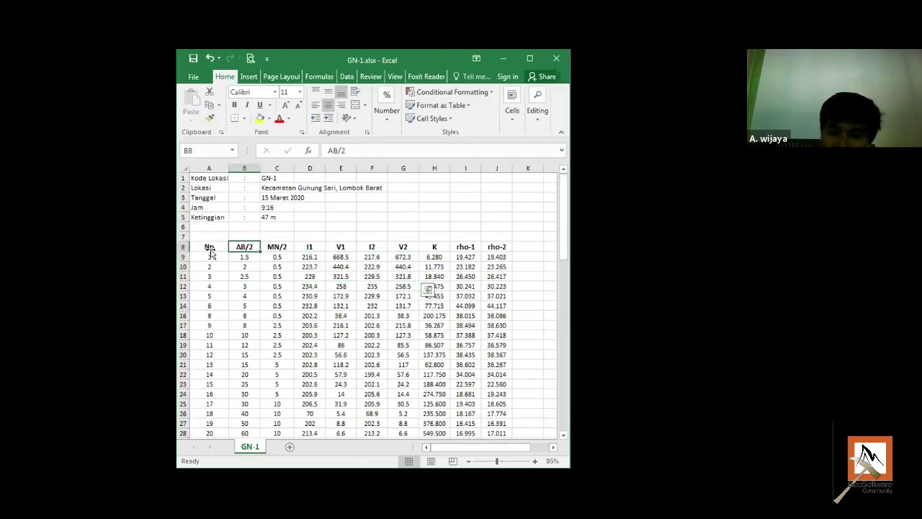
click(211, 248)
text(No	AB/2	MN/2)
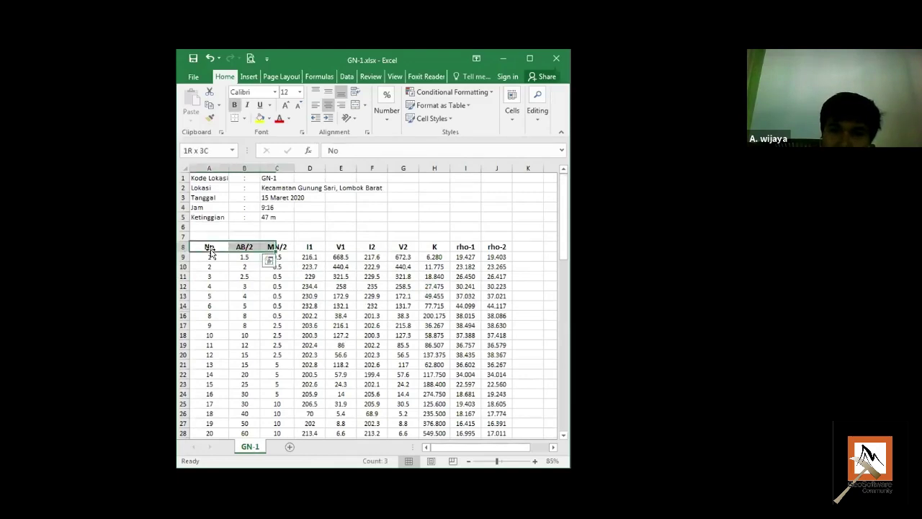
key(ctrl+v)
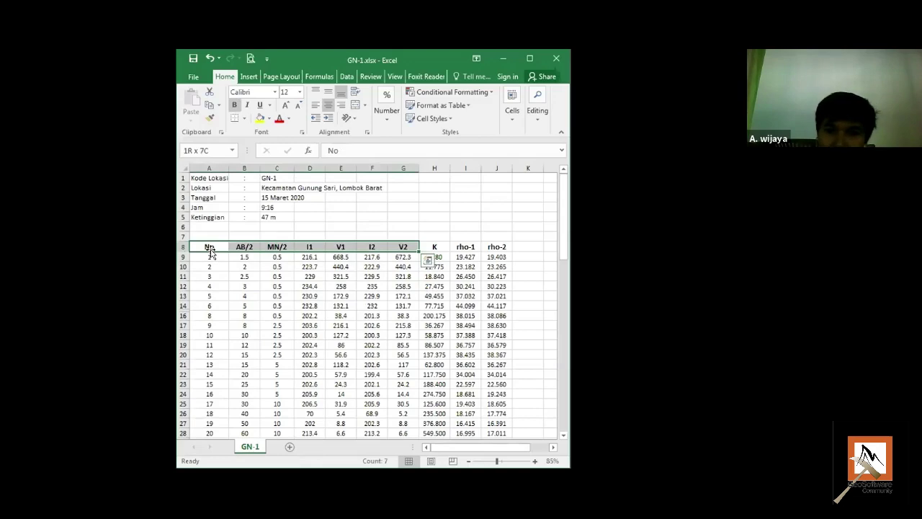
click(429, 258)
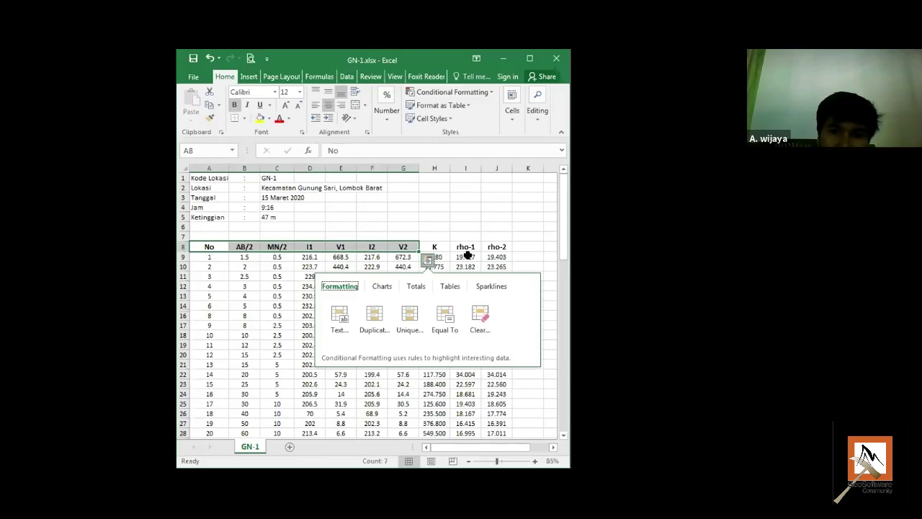
click(467, 257)
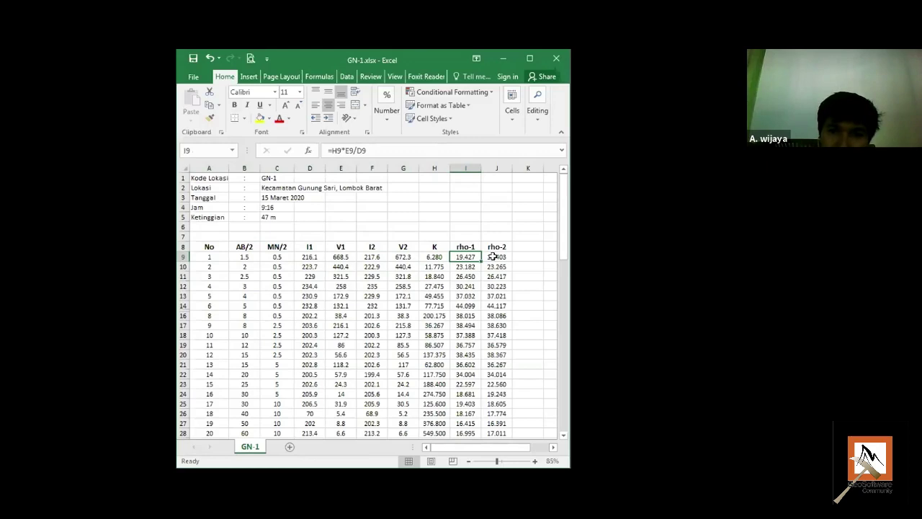
Step: Enter the formula =H9*G9/F9 in cell J9 to calculate the first rho-2 value from K, V2 and I2
click(493, 256)
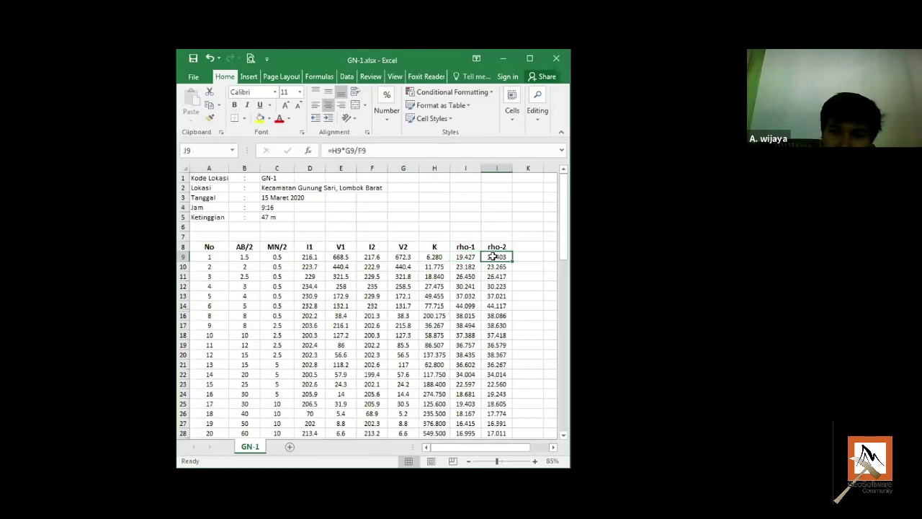
text(=)
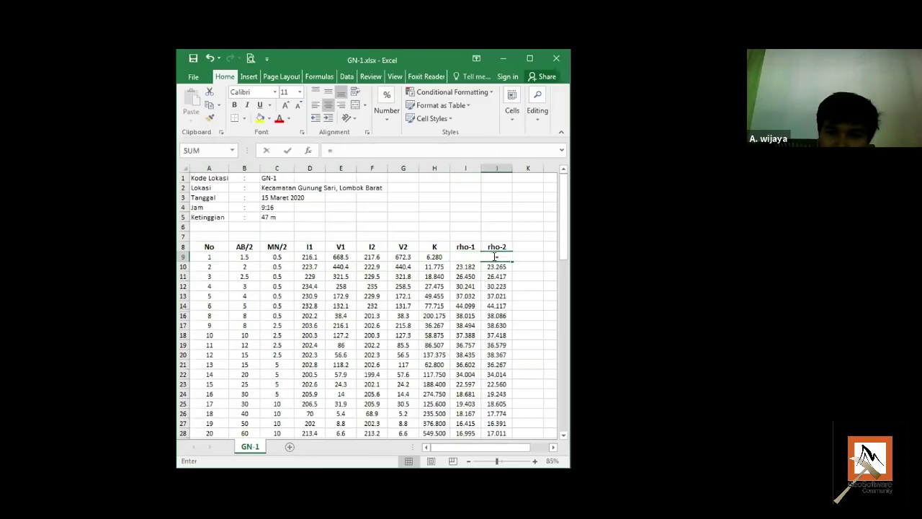
key(Left)
key(Left)
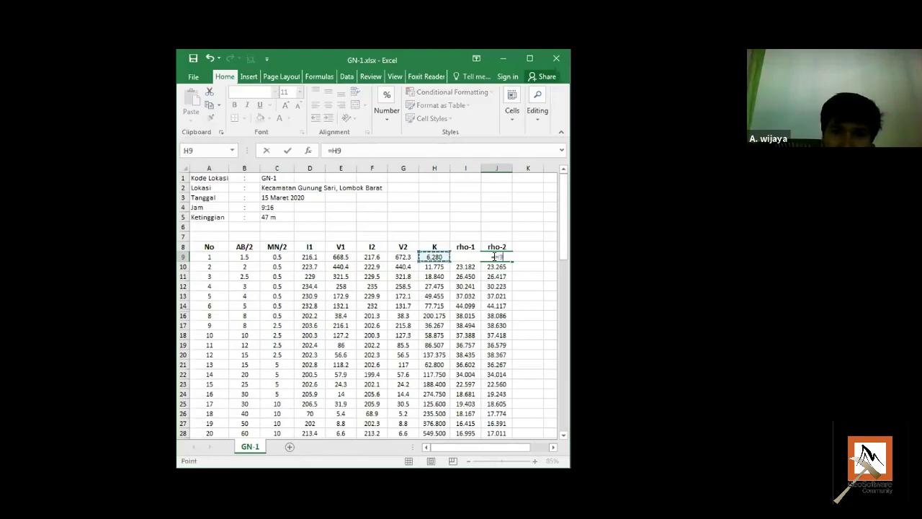
text(*)
key(Left)
key(Left)
key(Left)
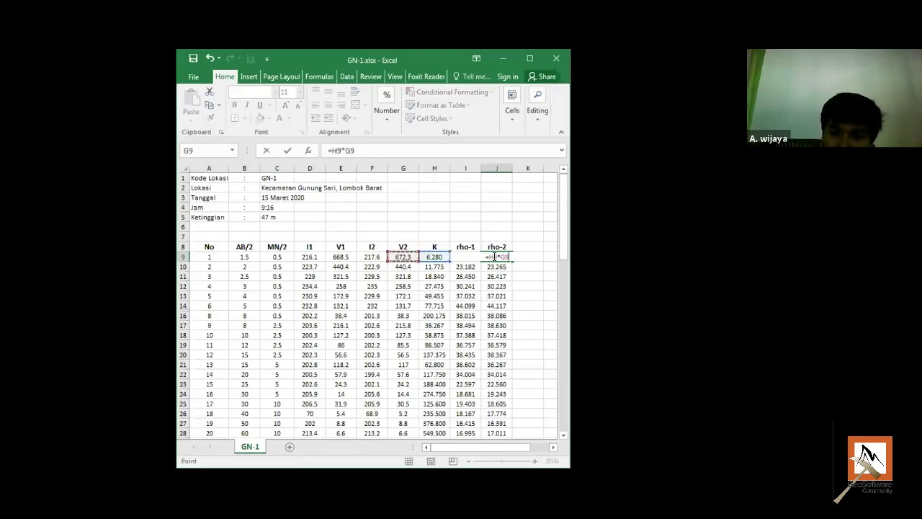
text(/)
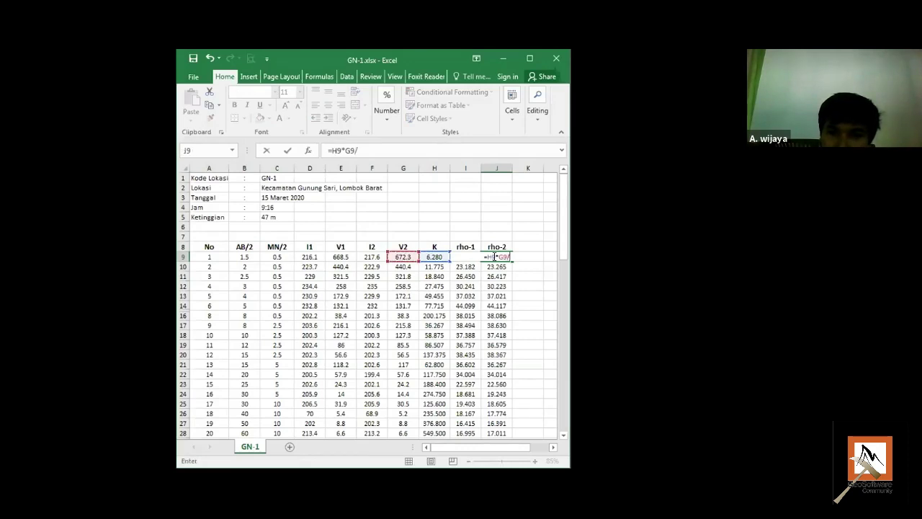
key(Left)
key(Left)
key(Left)
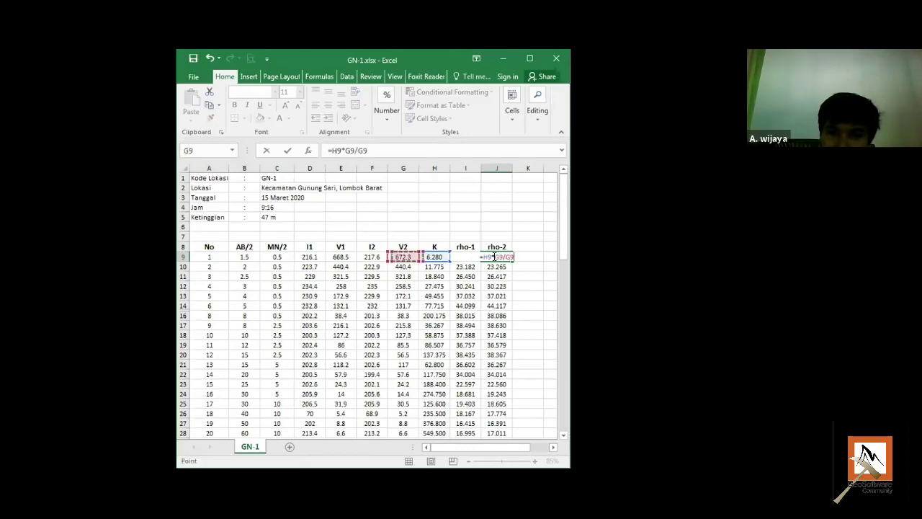
key(Left)
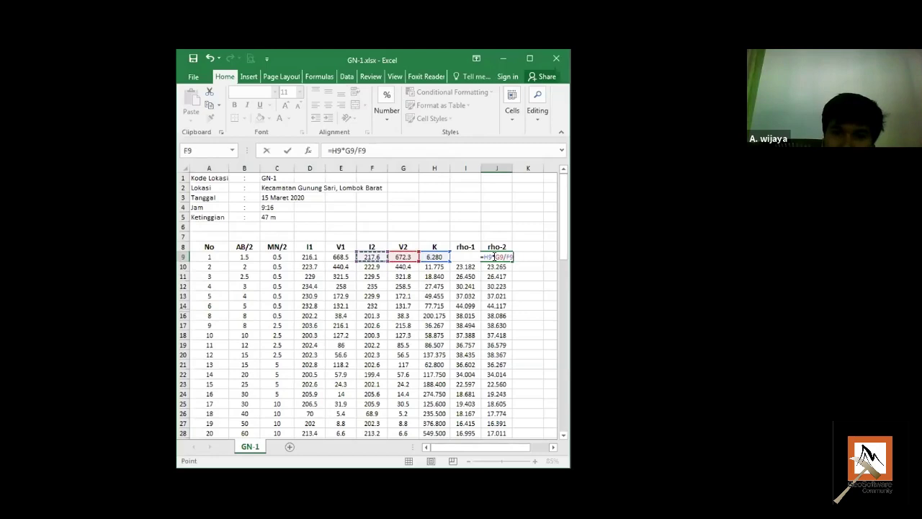
key(Return)
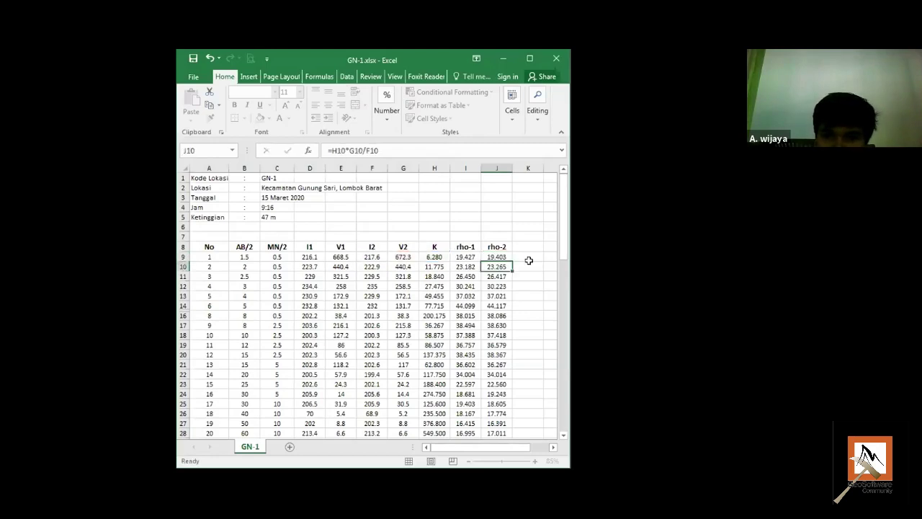
Step: Fill the J9 rho-2 formula down the column through the last reading in row 42
click(510, 258)
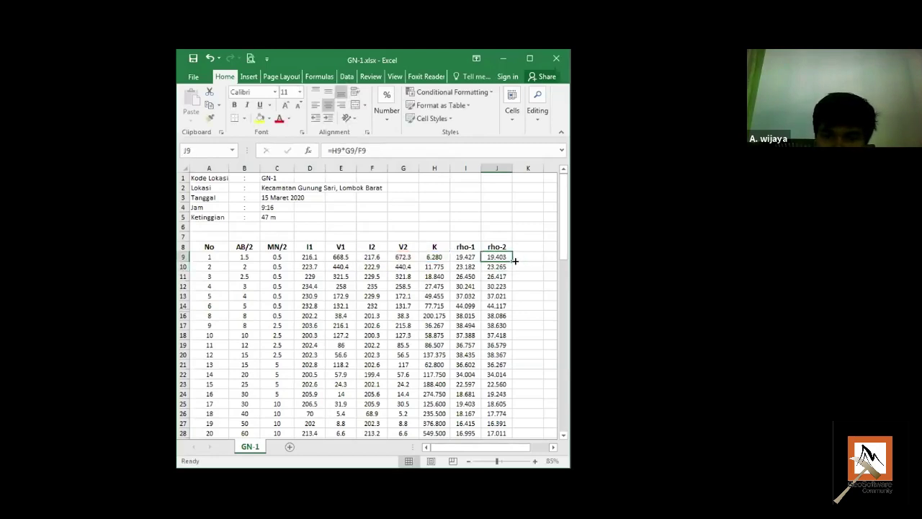
mouse_move(515, 260)
mouse_down()
mouse_move(513, 436)
mouse_move(508, 414)
mouse_up()
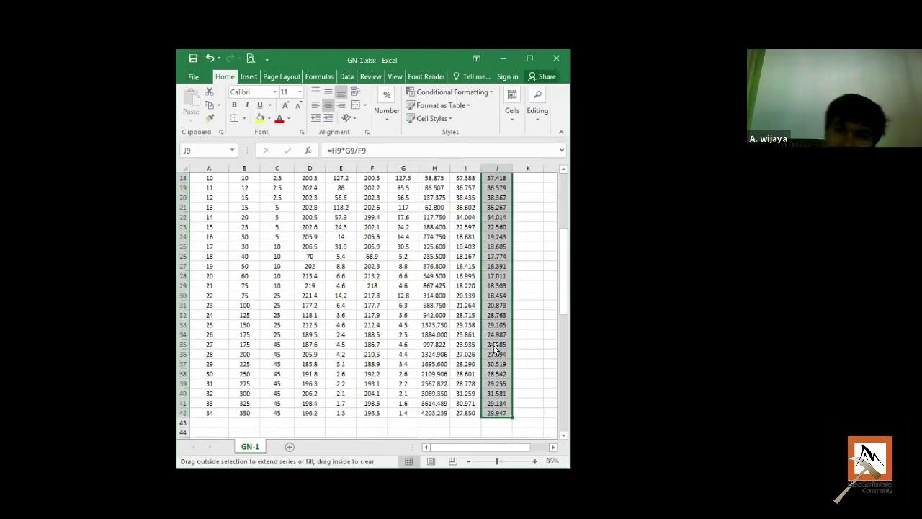
click(496, 349)
scroll(247, 261, up, 6)
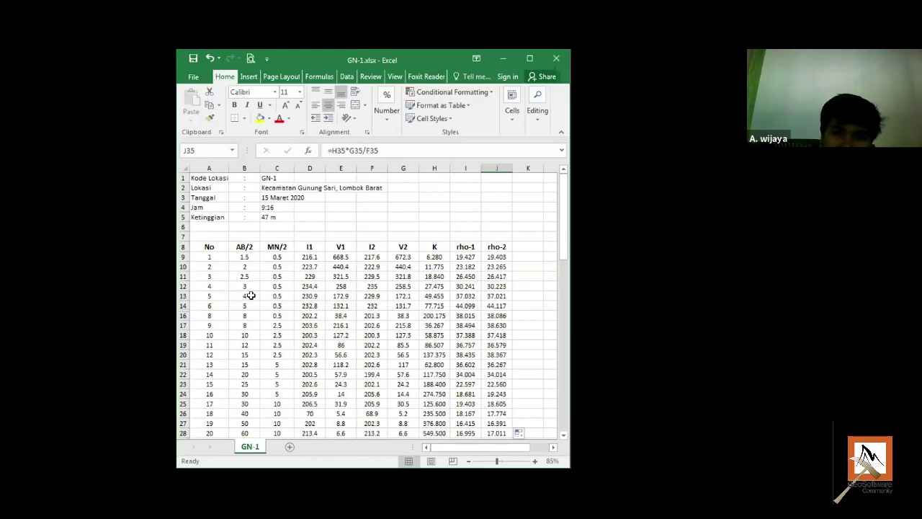
Step: Switch to ipi2win and create a new VES point
click(244, 256)
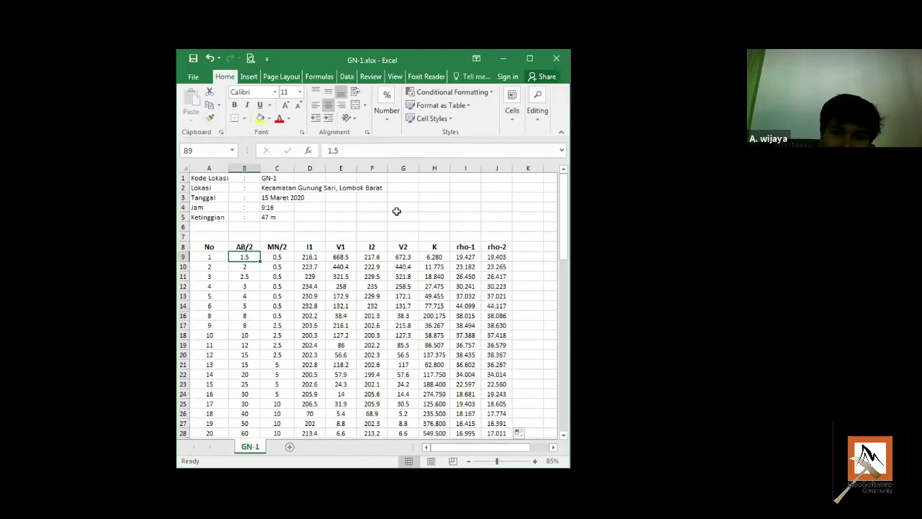
click(465, 260)
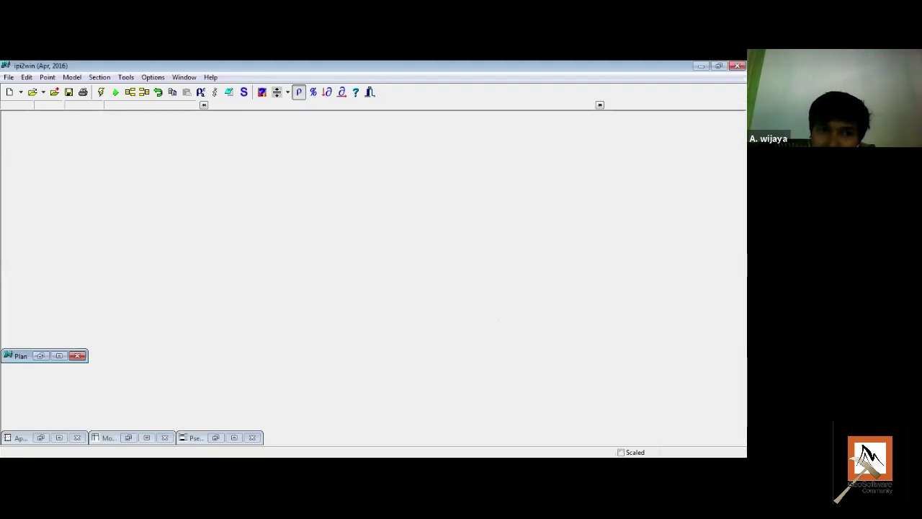
click(9, 77)
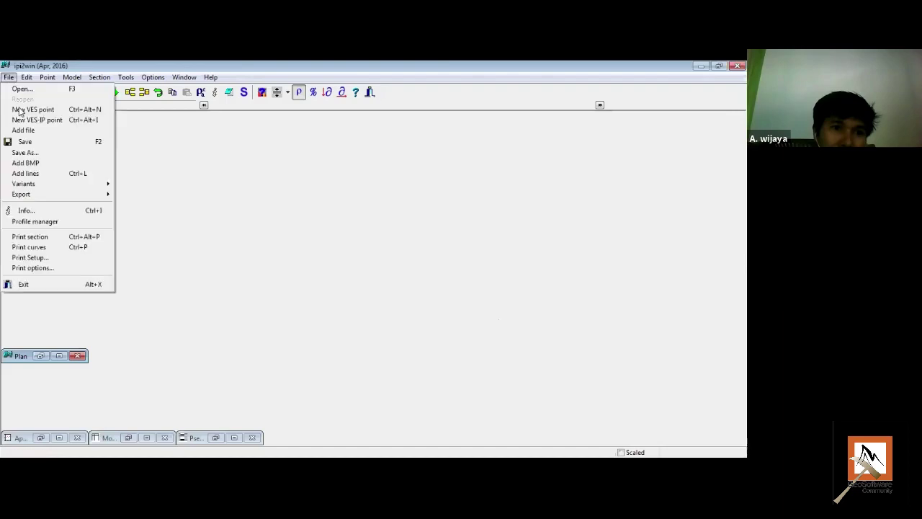
click(116, 245)
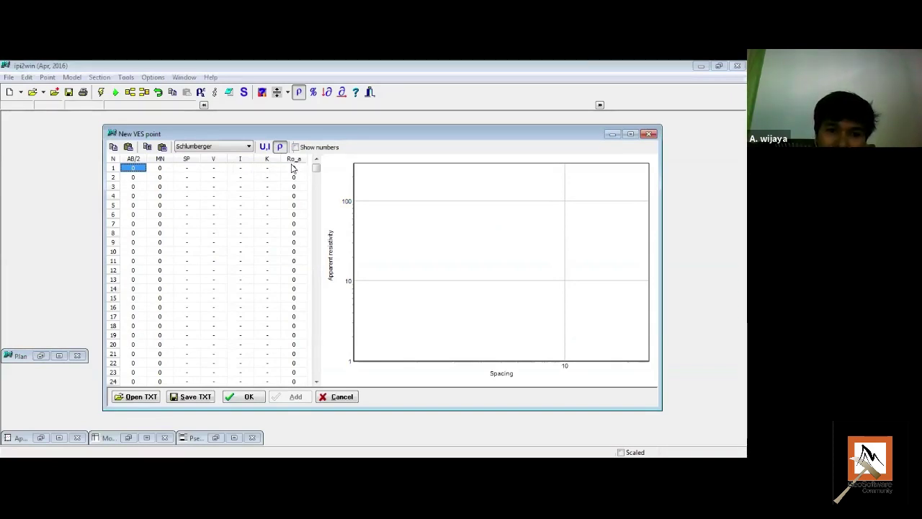
Step: Copy the AB/2 and MN/2 readings from GN-1.xlsx into the AB/2 and MN columns of the new Schlumberger VES point
click(134, 187)
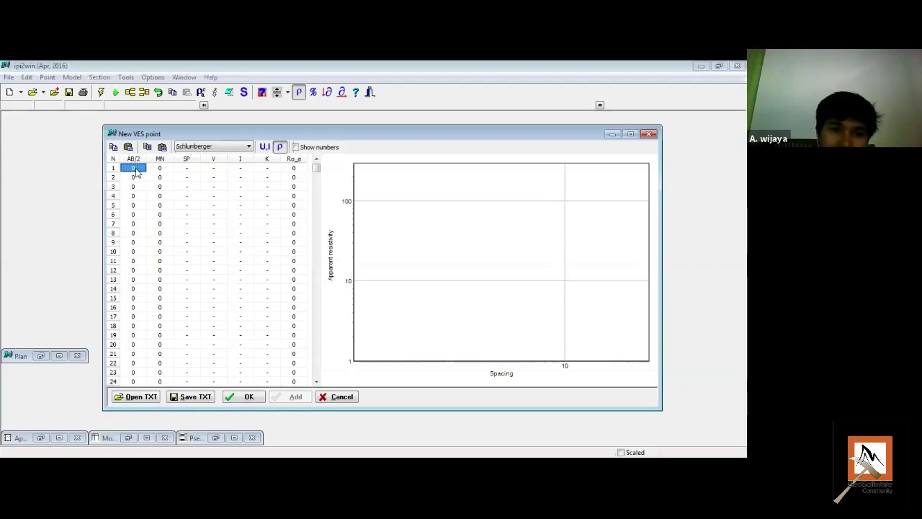
click(134, 171)
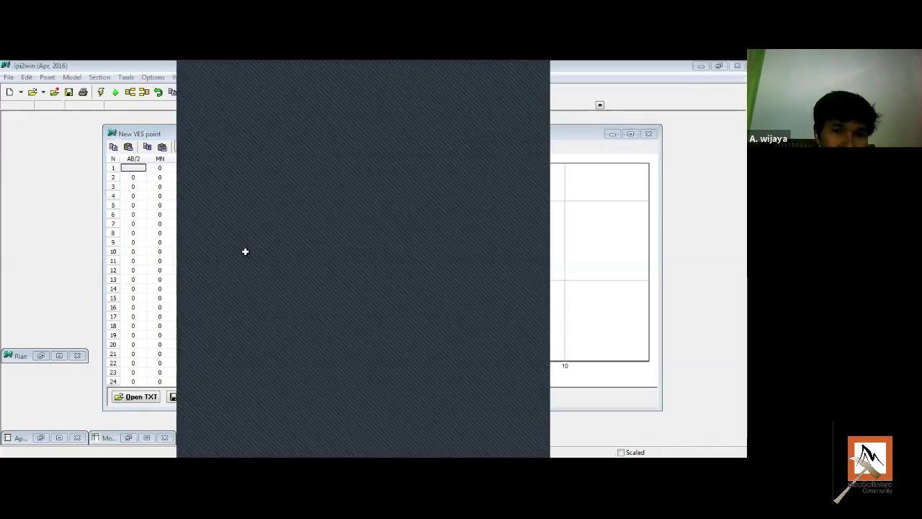
key(ctrl+v)
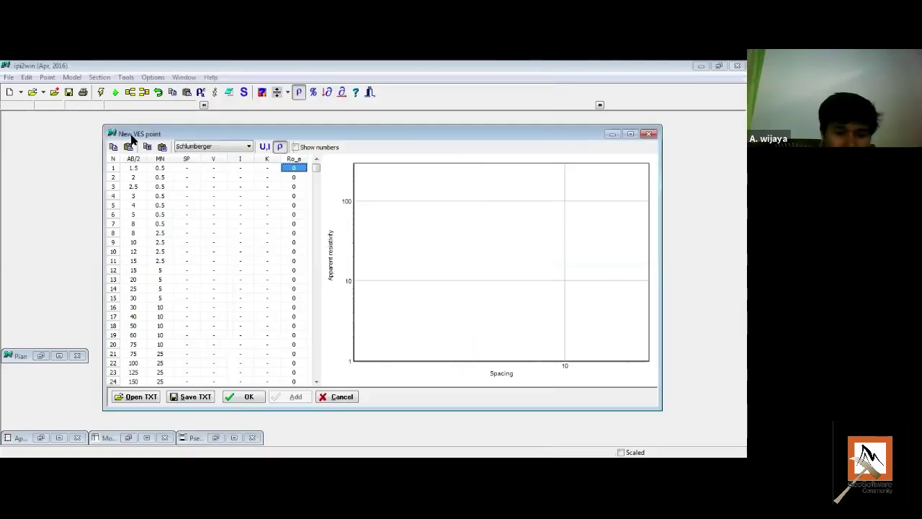
Step: Try to paste the copied readings into the Ro_a column and check the values against the plotted curve
key(ctrl+v)
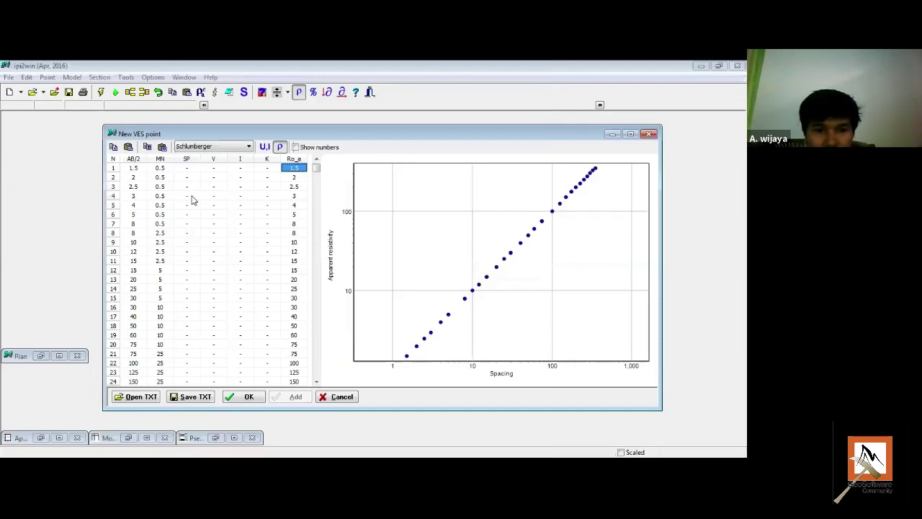
scroll(183, 196, down, 1)
click(294, 224)
scroll(294, 226, up, 7)
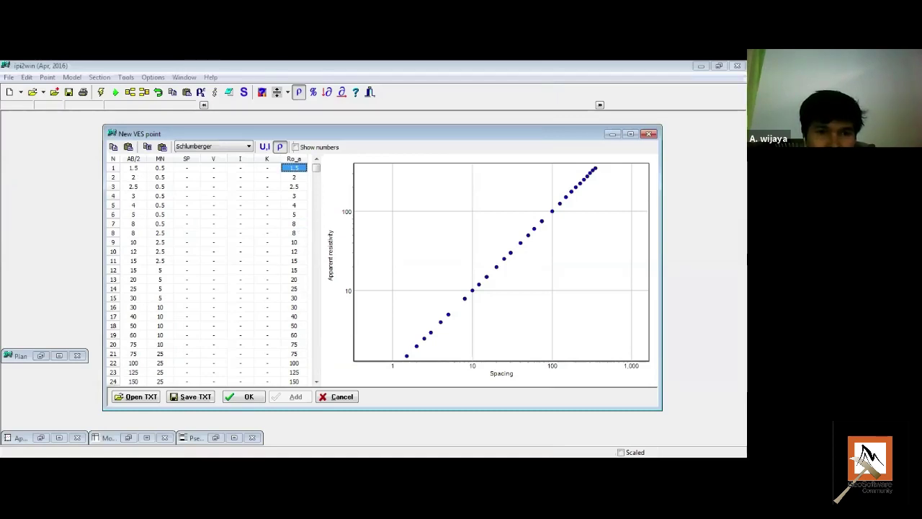
key(BackSpace)
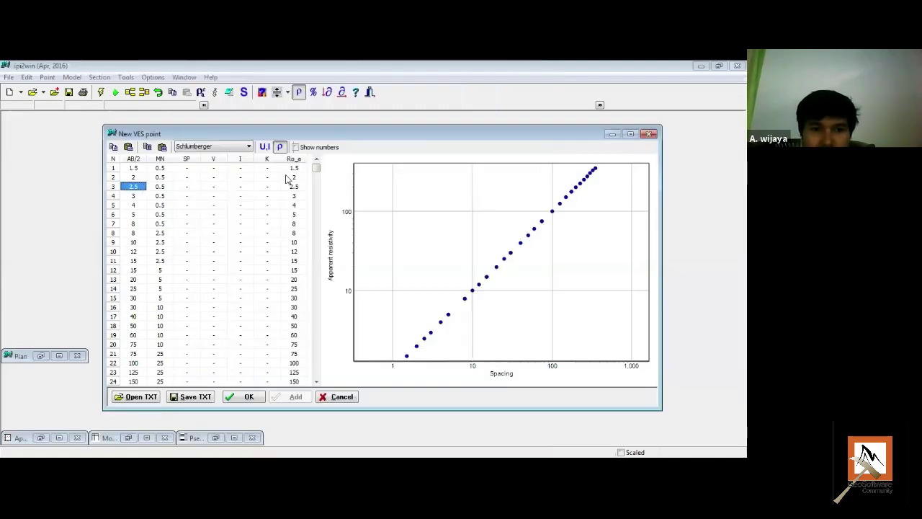
Step: Paste the rho-2 values from GN-1.xlsx into the Ro_a column, starting at the first row
click(291, 168)
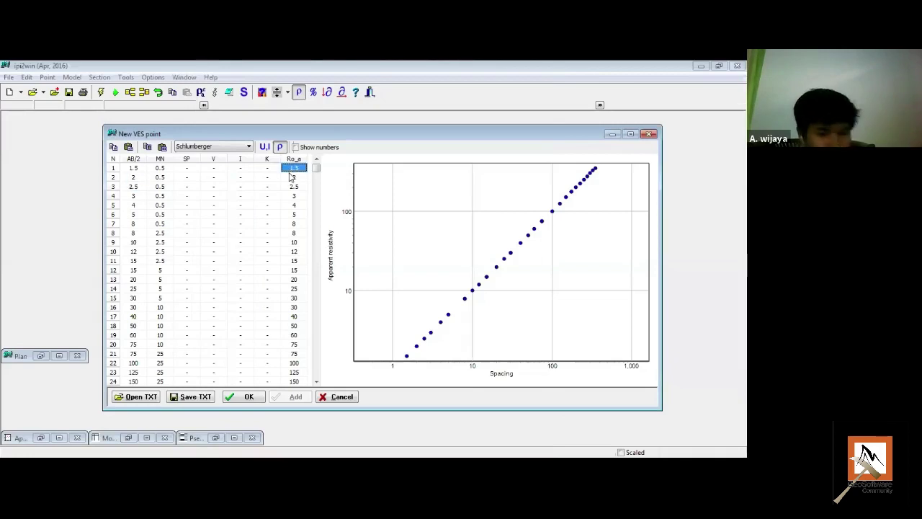
key(ctrl+v)
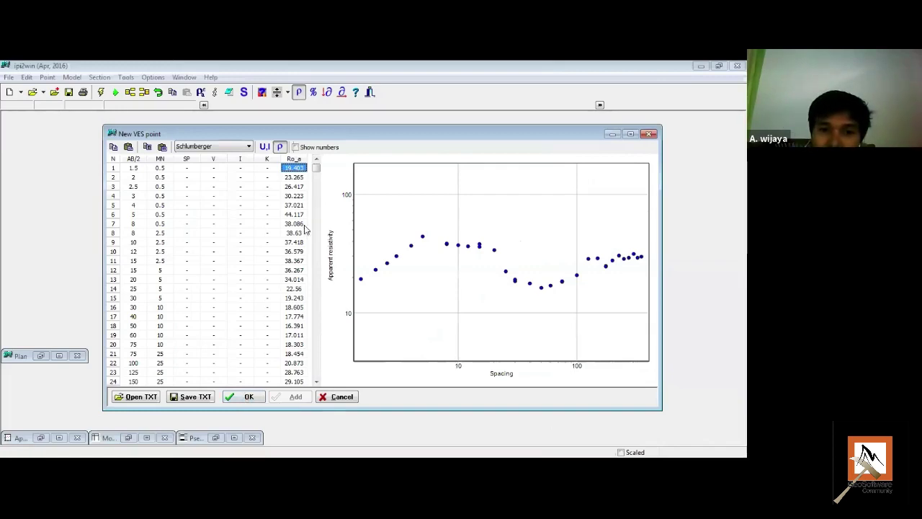
Step: Save the VES point data as a TXT file named GN-1 in the Desktop folder "geosoftware-processing data geolistrik 1D"
click(207, 399)
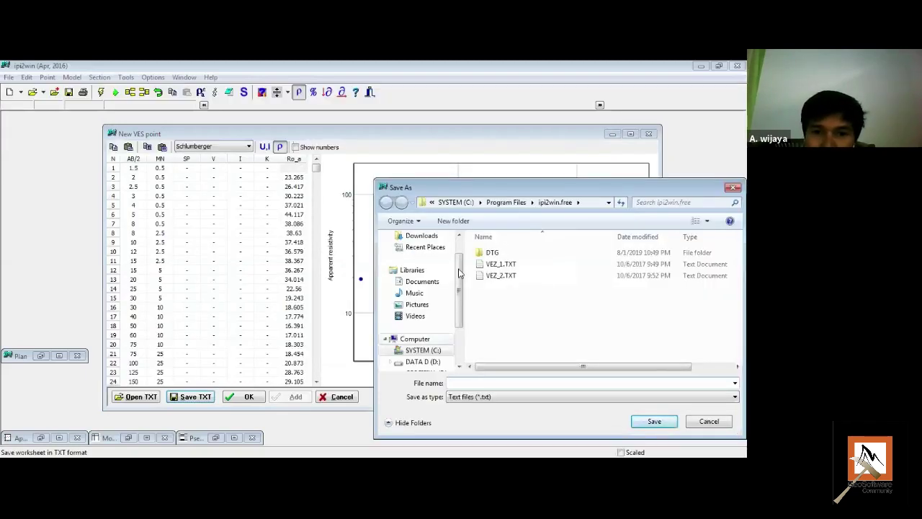
scroll(460, 249, up, 1)
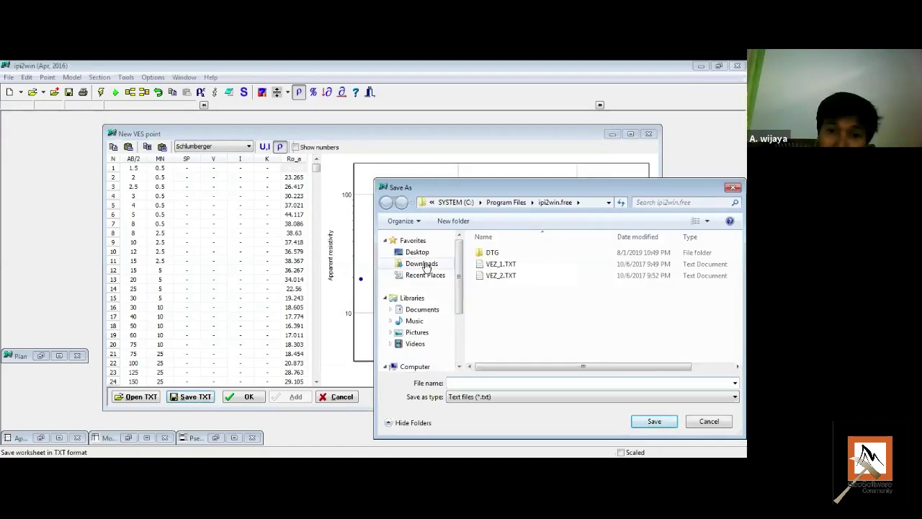
click(423, 263)
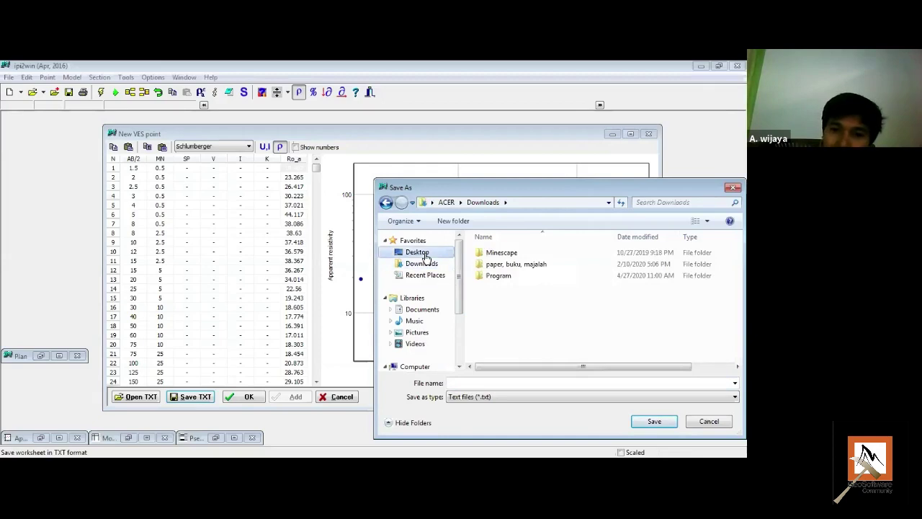
click(418, 252)
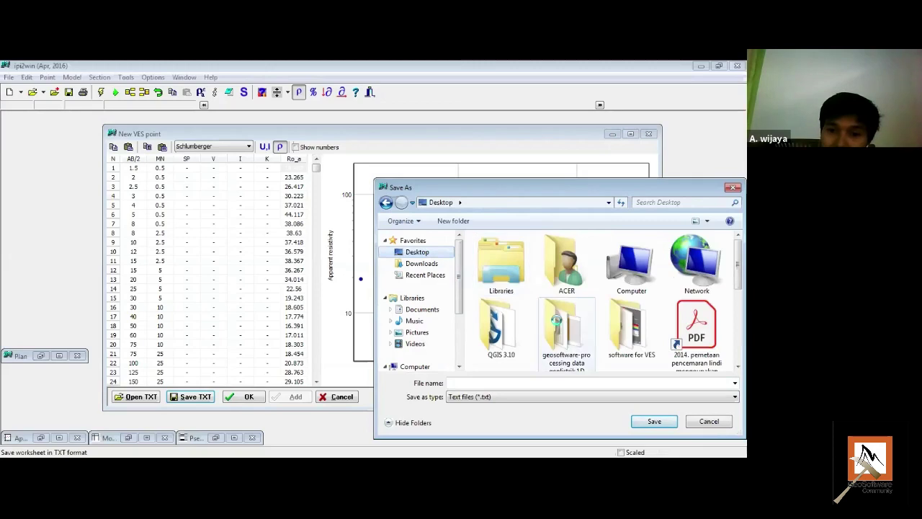
click(553, 323)
click(649, 421)
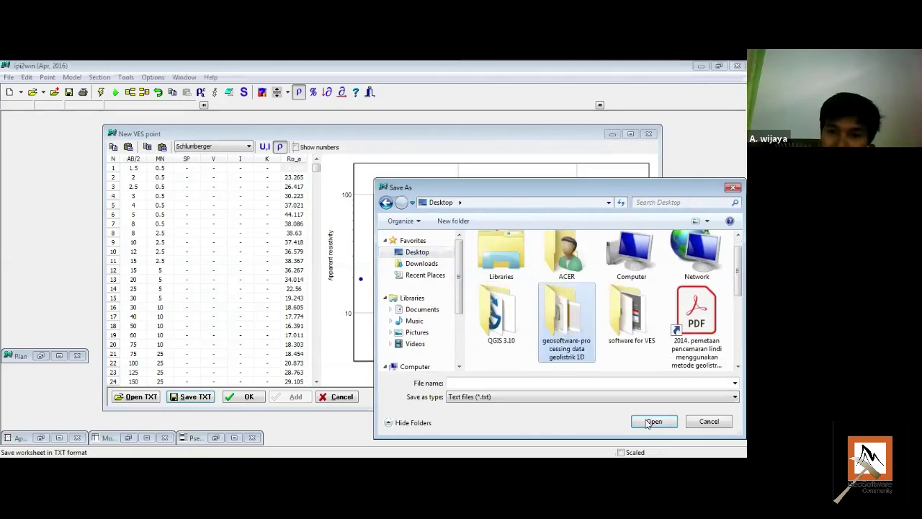
click(602, 382)
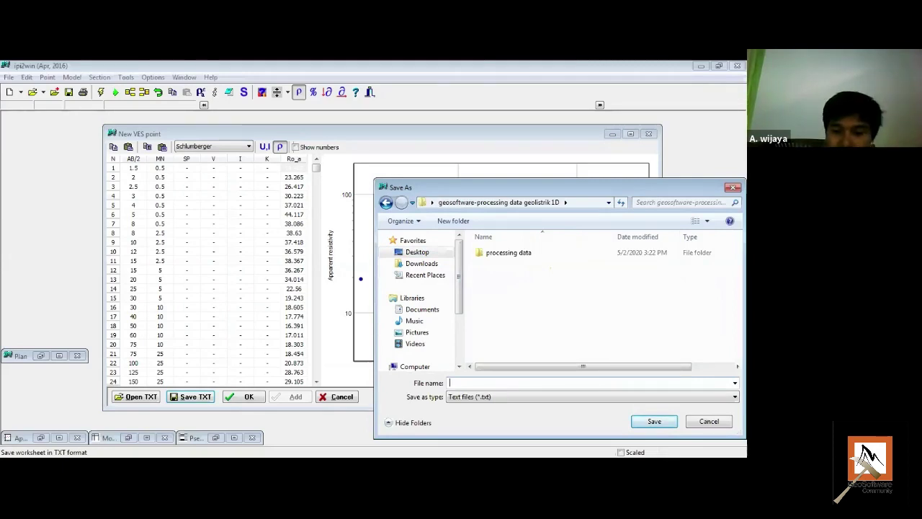
text(GN-)
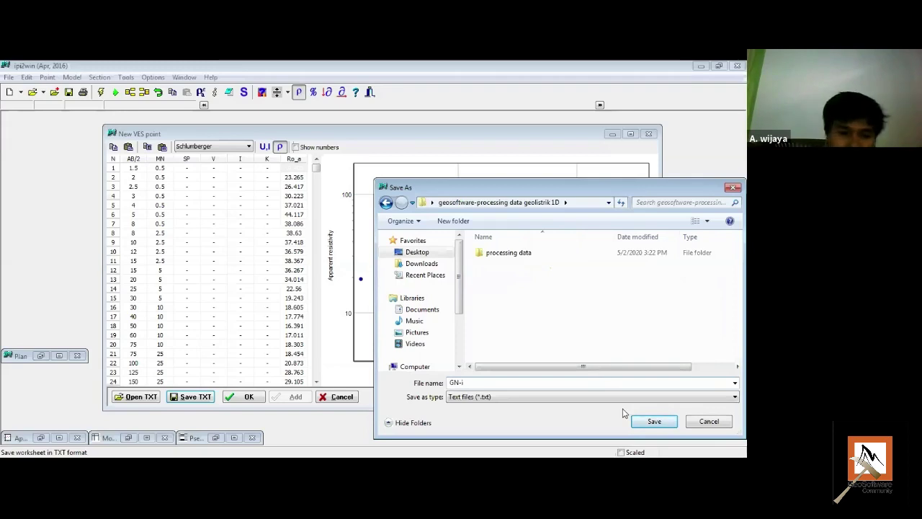
text(1)
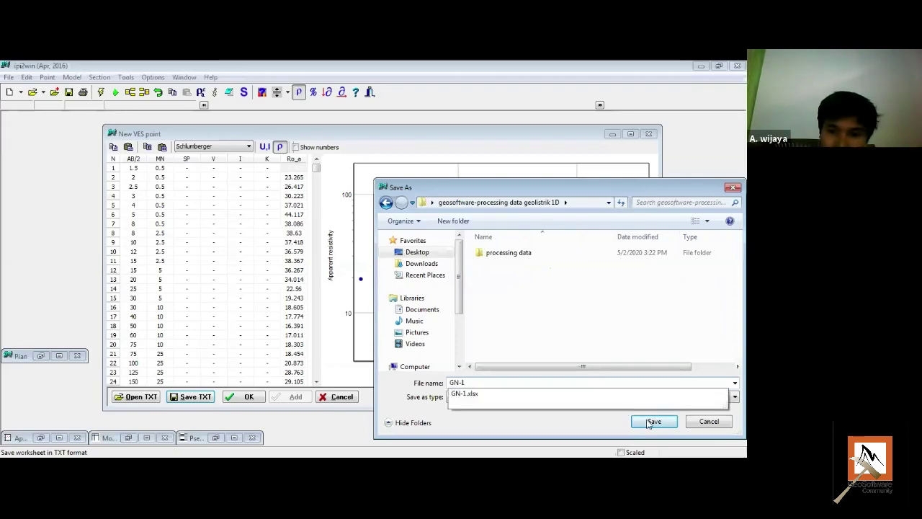
click(647, 424)
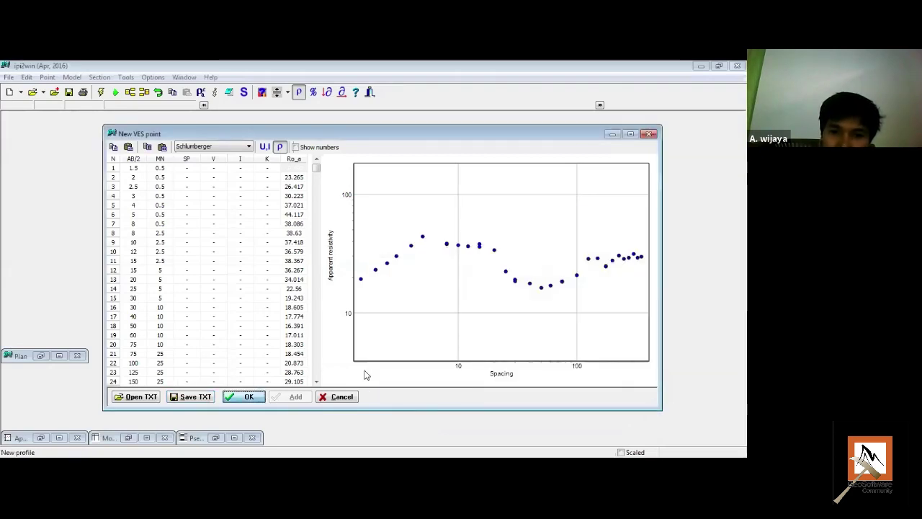
Step: Accept the new VES point and save it as gn-1 in SDG format in the Desktop folder "geosoftware-processing data geolistrik 1D"
key(Return)
text(gn-1)
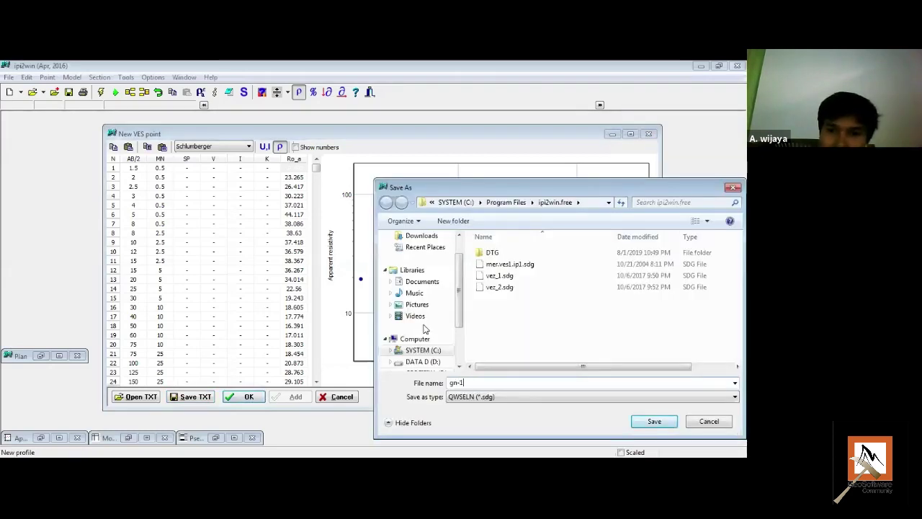
scroll(442, 257, up, 2)
click(425, 252)
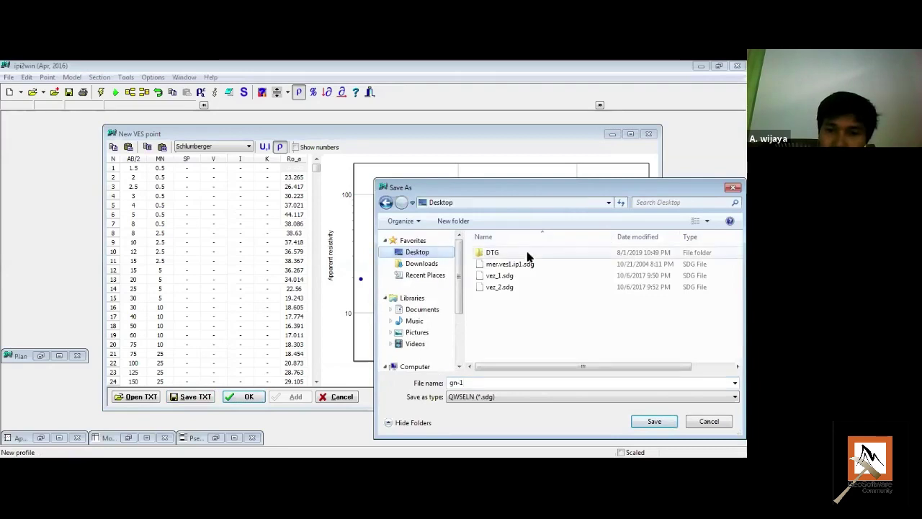
click(568, 344)
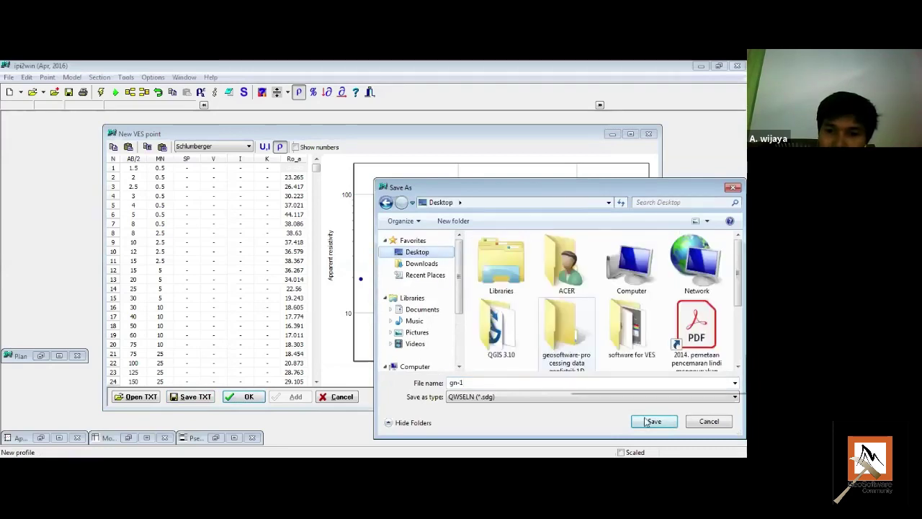
click(653, 421)
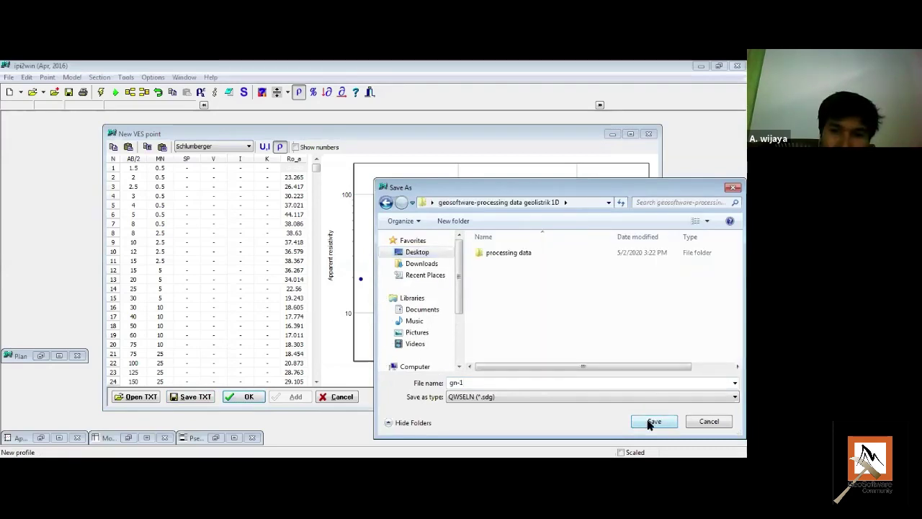
key(Return)
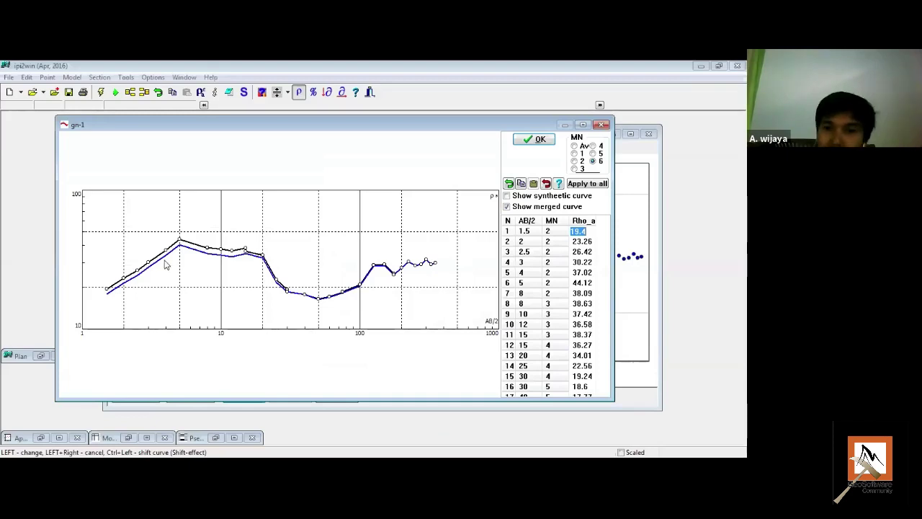
Step: Compare how the merged gn-1 curve fits the field segments under the different MN reference options from 1 to 6
click(575, 161)
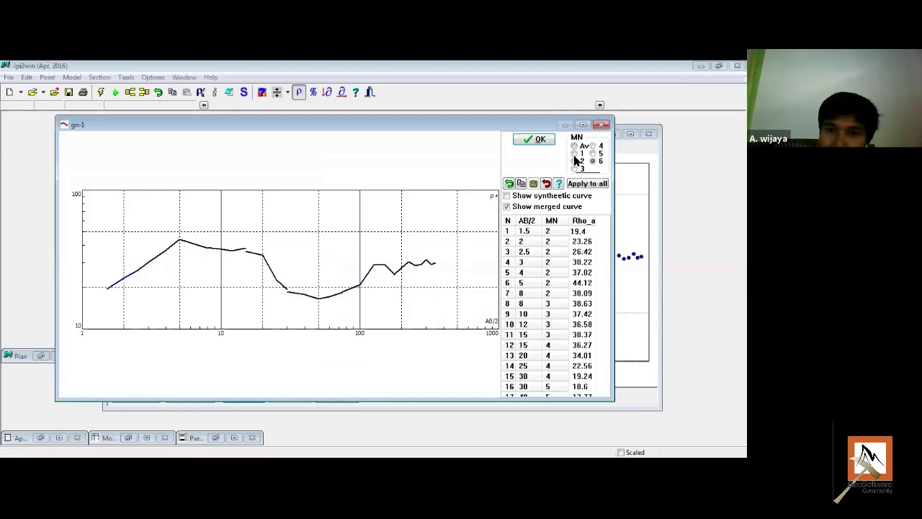
click(580, 169)
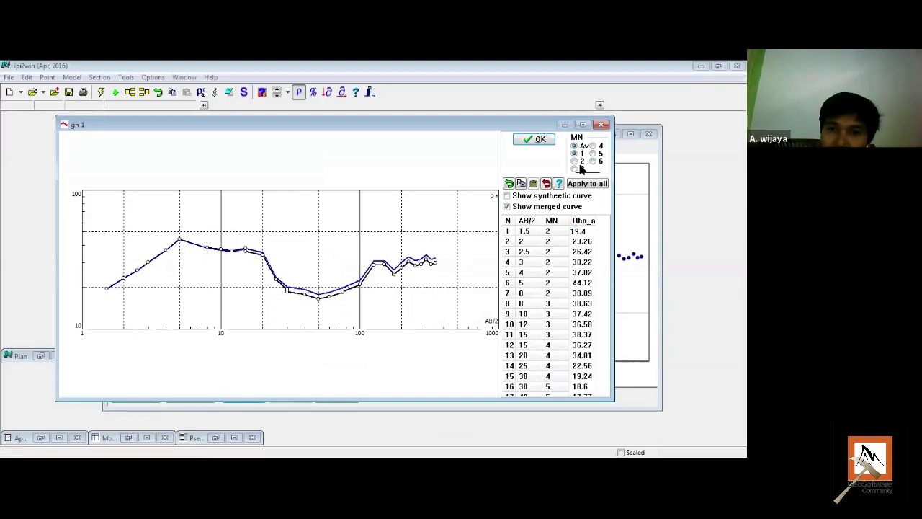
click(592, 153)
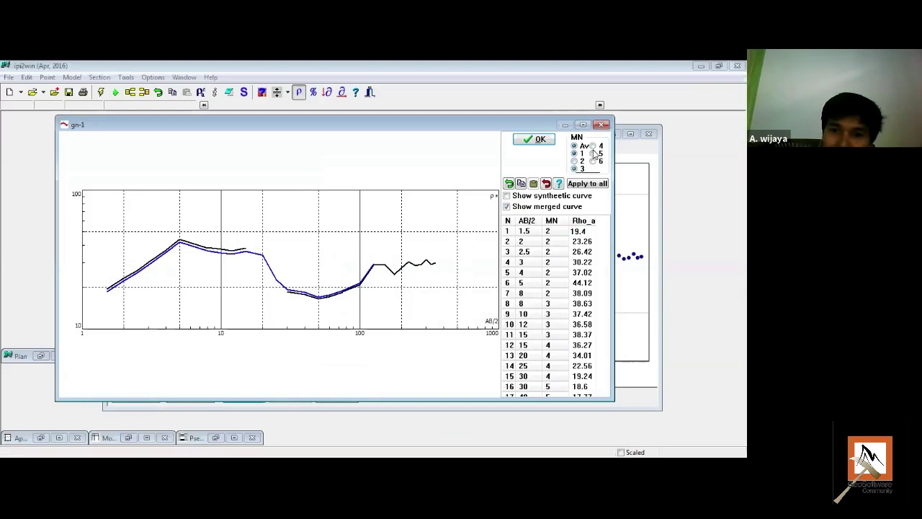
click(592, 162)
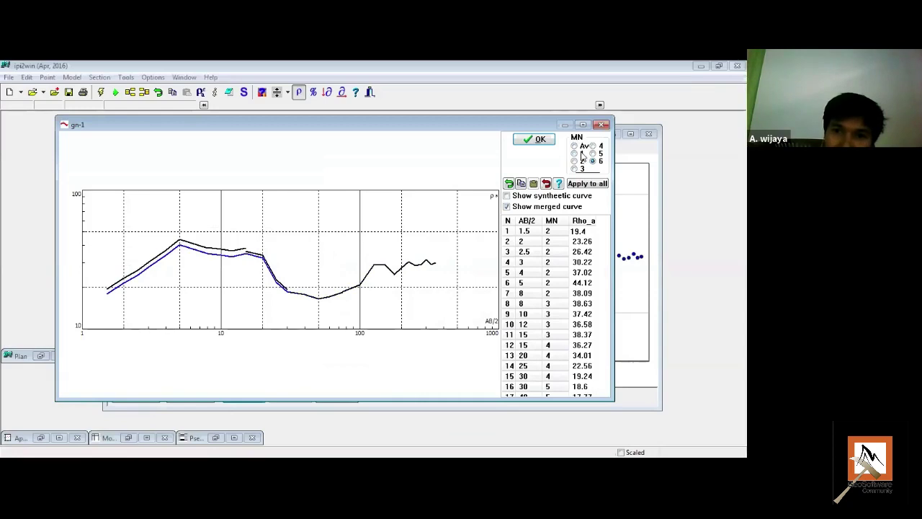
click(595, 162)
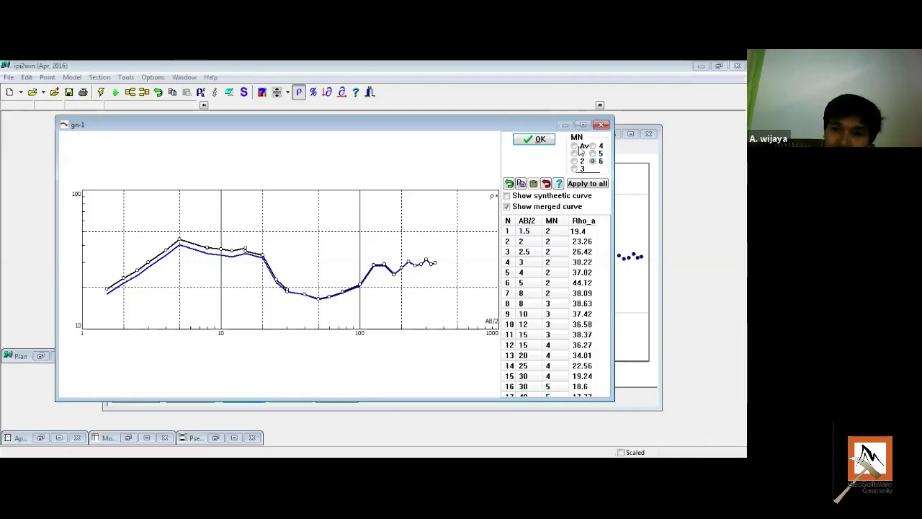
click(581, 153)
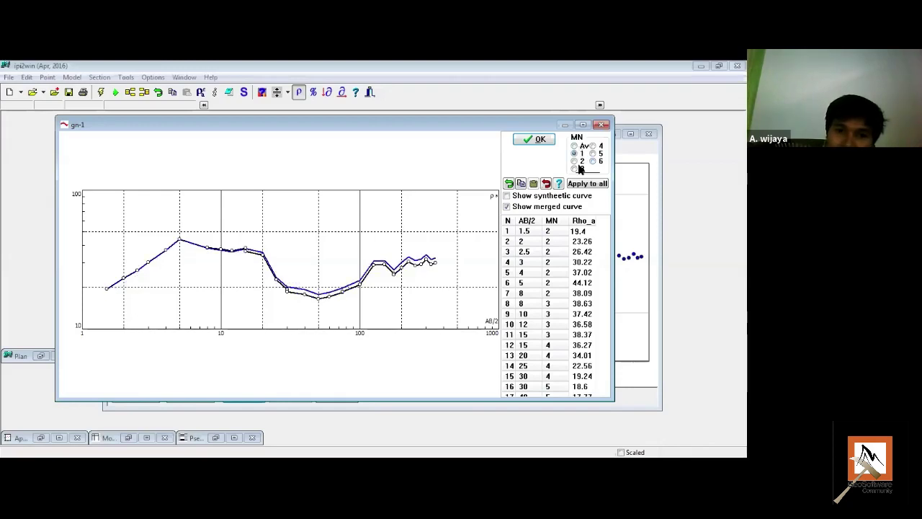
click(580, 161)
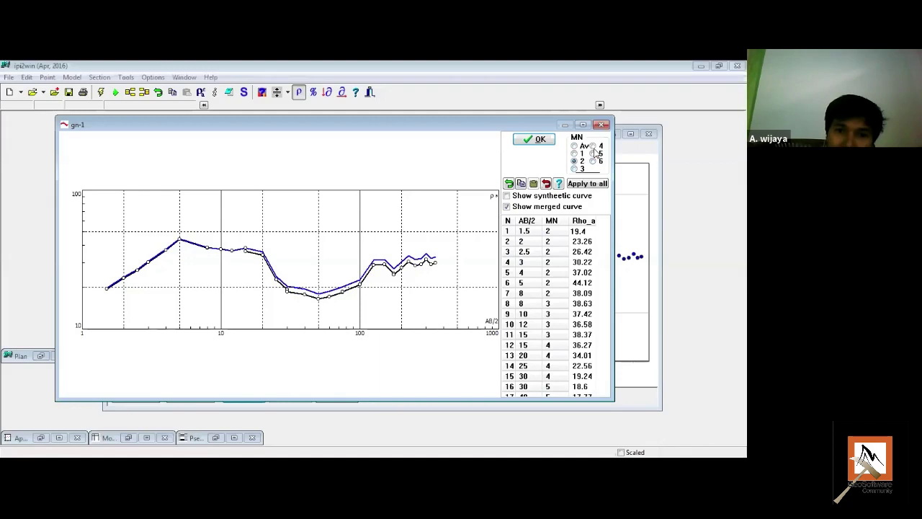
key(Down)
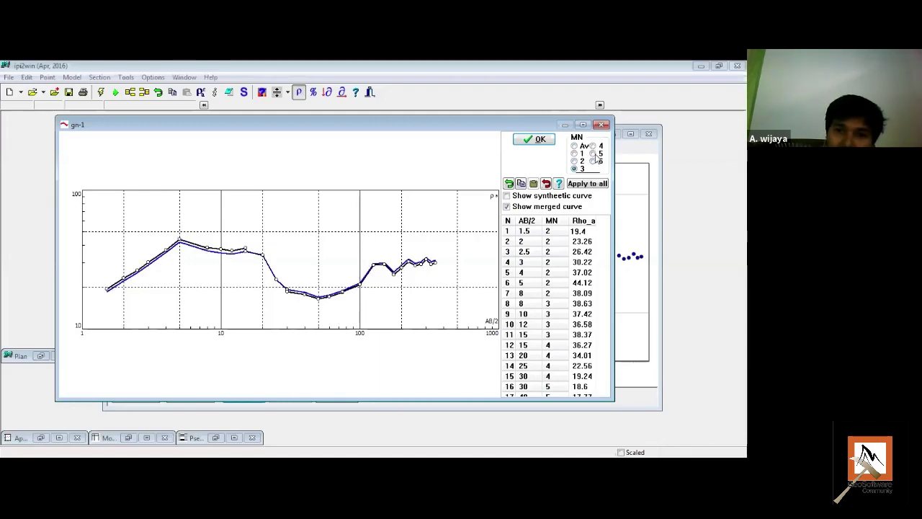
key(Down)
key(Down)
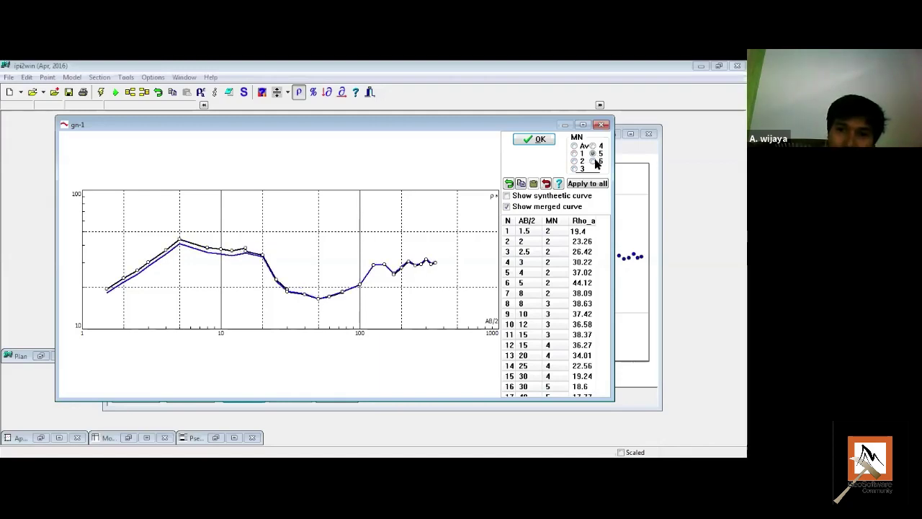
key(Down)
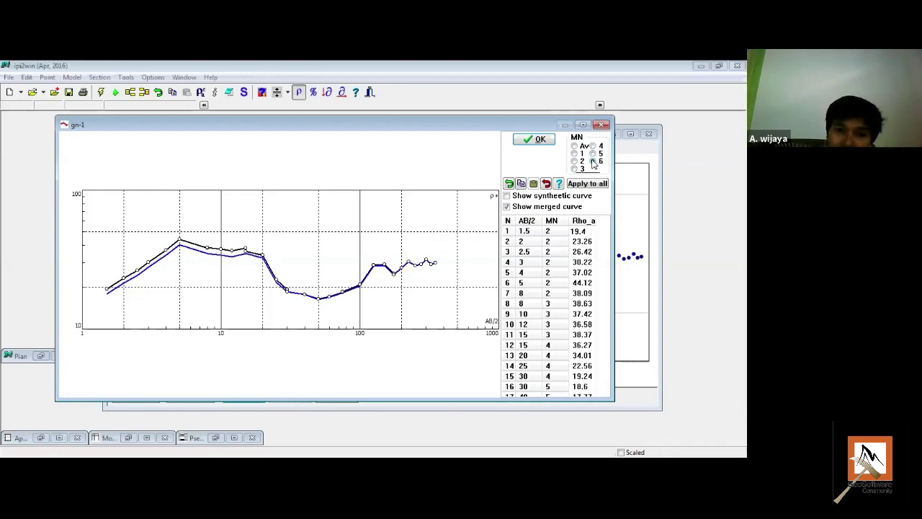
click(594, 156)
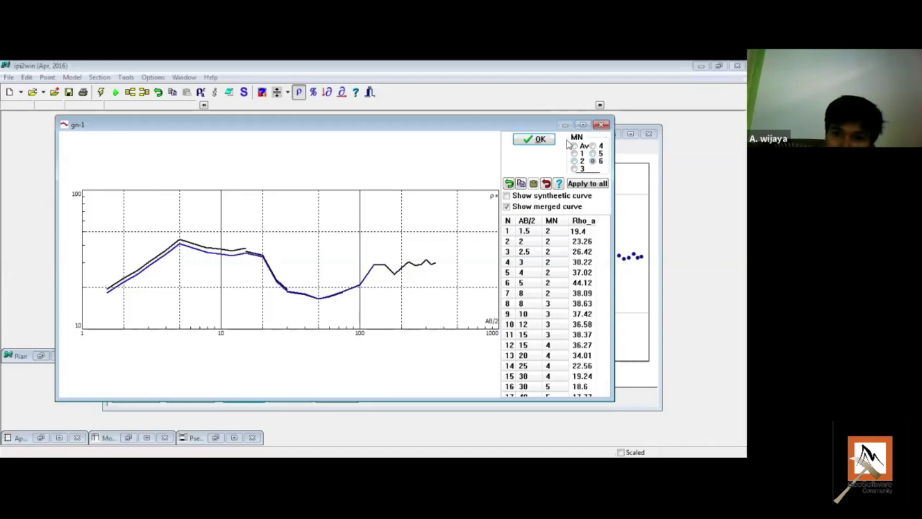
click(592, 146)
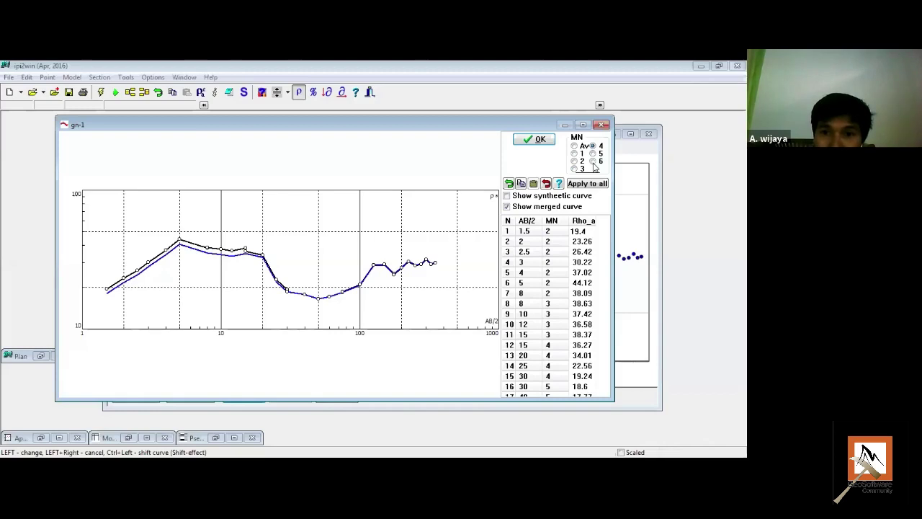
Step: Set the MN merging option to Av for the gn-1 curve and accept the edited curve
click(575, 147)
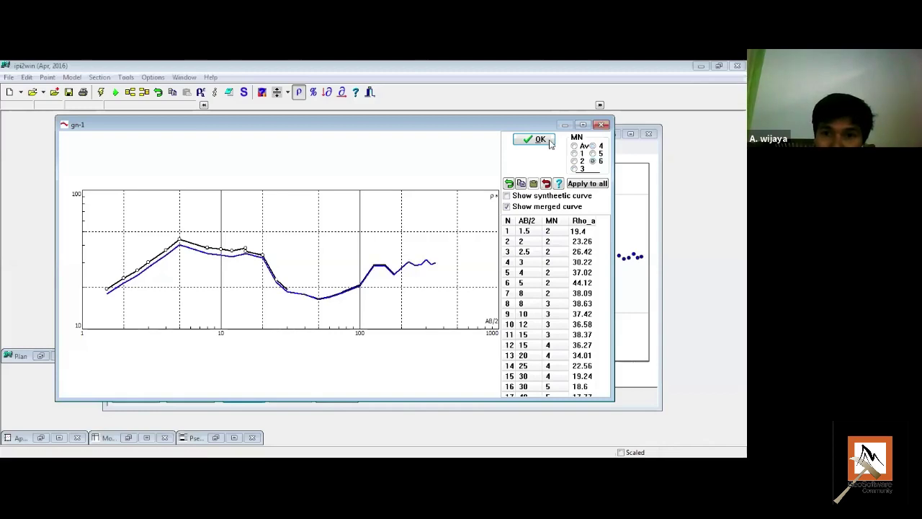
key(Return)
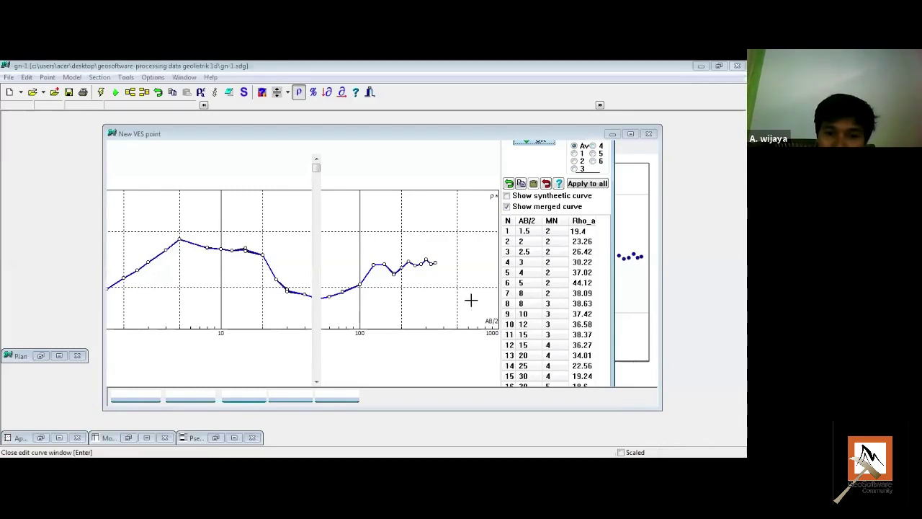
key(Return)
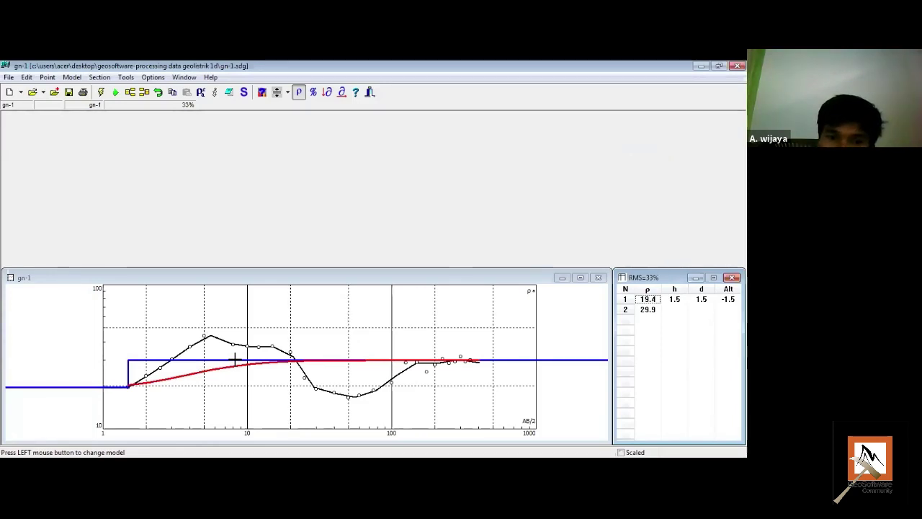
Step: Raise the second model layer's resistivity to about 53.4 and lower the first layer's to about 18.3 on the gn-1 plot
click(188, 359)
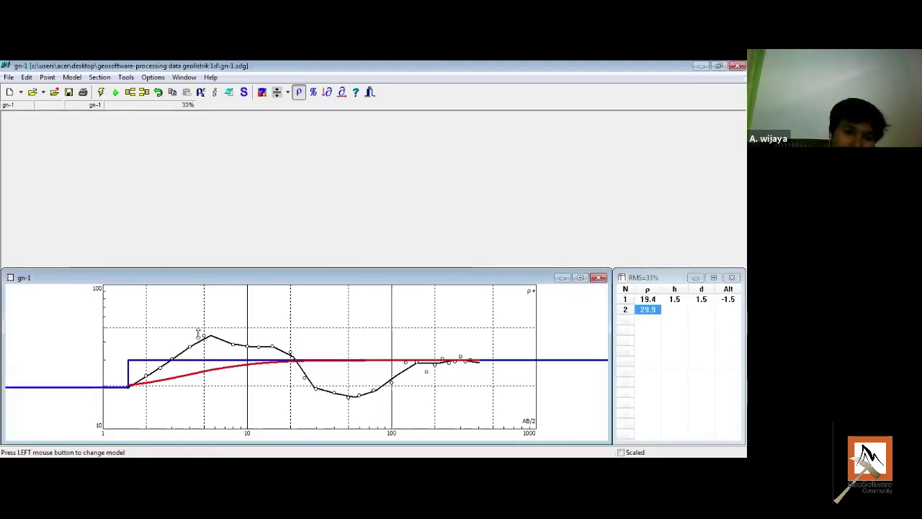
mouse_move(198, 333)
mouse_down()
mouse_move(202, 310)
mouse_move(201, 324)
mouse_up()
drag(113, 388, 142, 376)
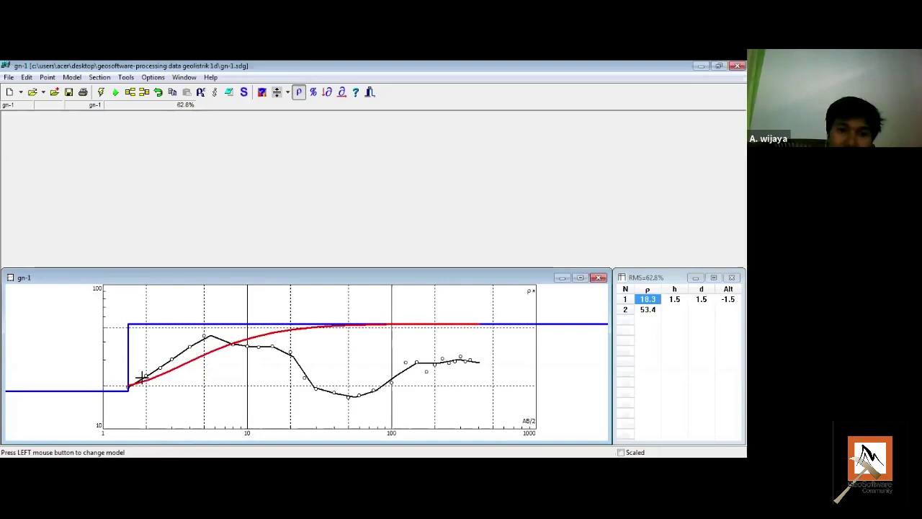
Step: Split the second layer to add a third model layer and lower the bottom layer's resistivity to about 19.6
click(170, 322)
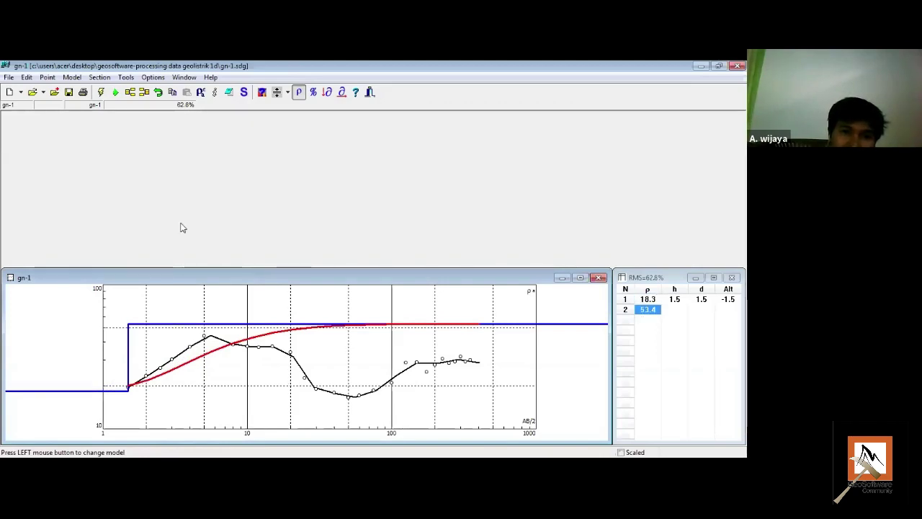
click(130, 93)
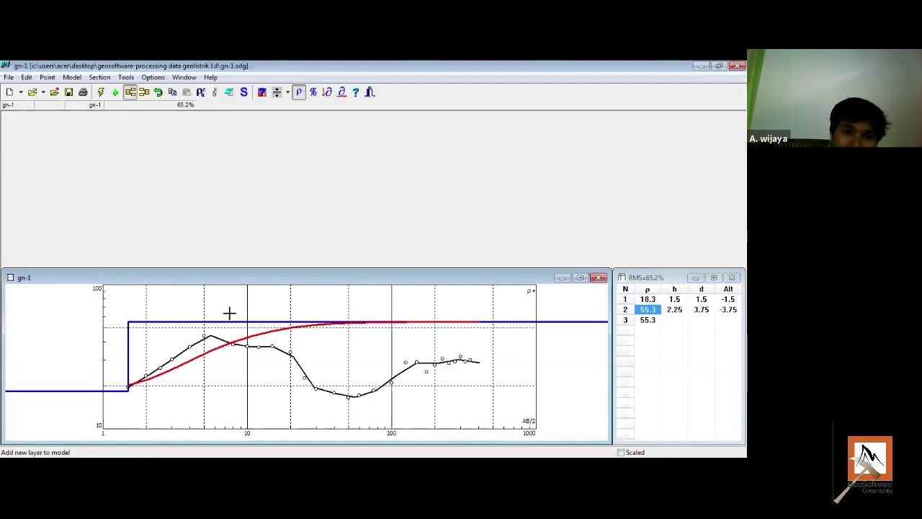
click(228, 374)
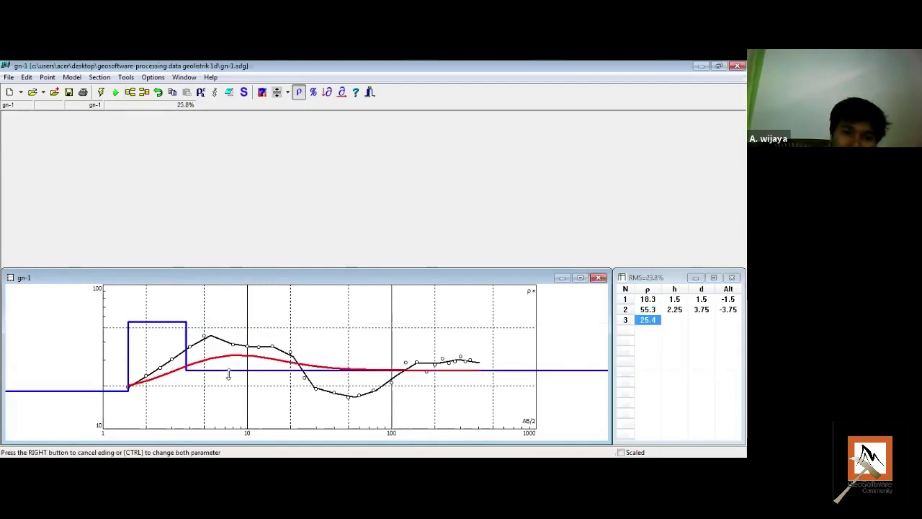
drag(203, 380, 185, 359)
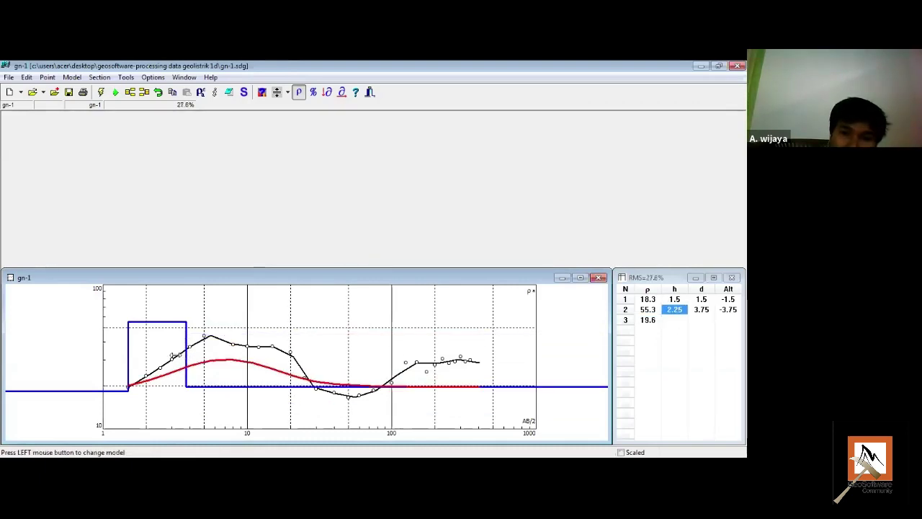
Step: Raise the second layer's resistivity to about 71.2 and set its base depth to about 4.64 on the gn-1 plot
drag(188, 358, 216, 342)
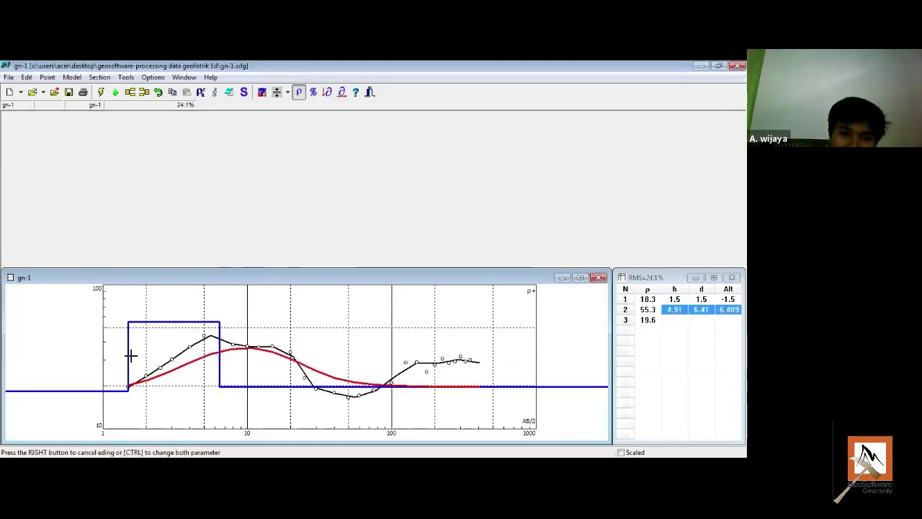
drag(131, 355, 171, 304)
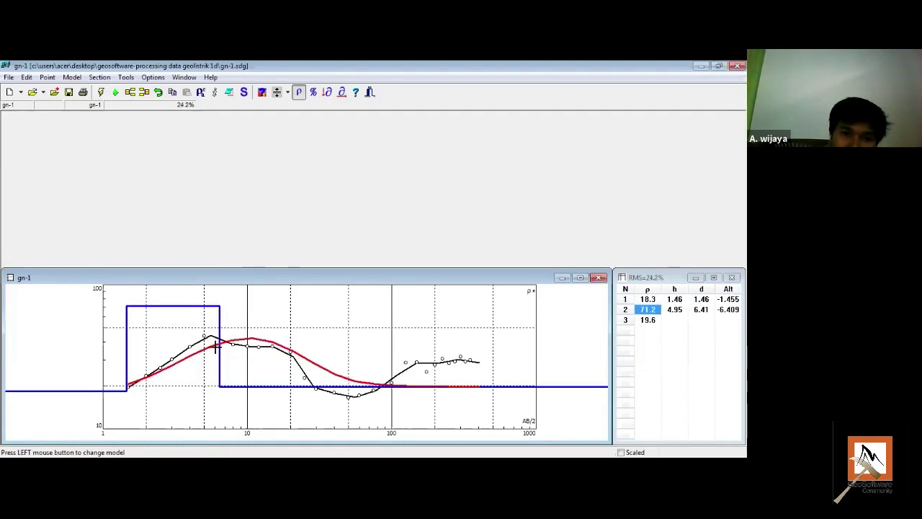
drag(192, 345, 222, 382)
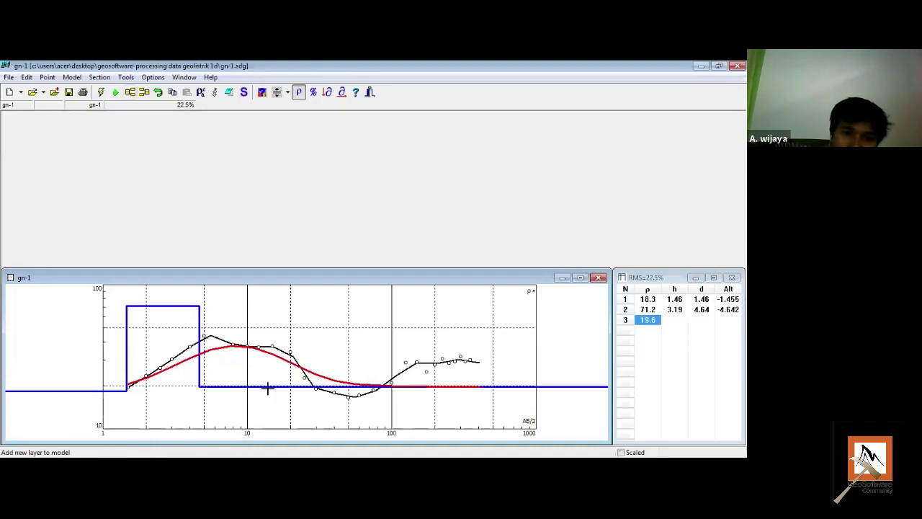
Step: Add a fourth layer of about 13.2 resistivity below 11.6 depth, and reshape the upper layers with the third at about 30.5
drag(267, 389, 267, 411)
drag(172, 352, 192, 347)
drag(105, 390, 119, 346)
drag(102, 387, 291, 402)
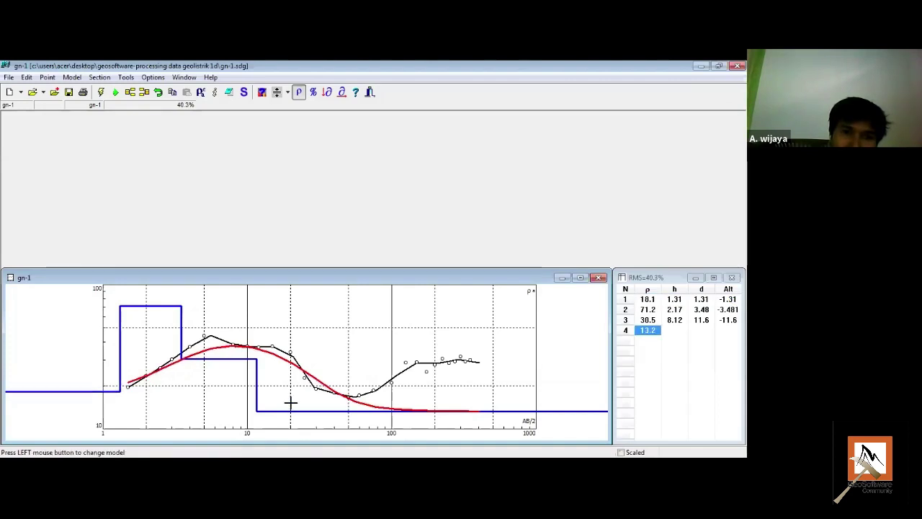
Step: Split the bottom layer at about 29 depth to add a fifth layer and raise its resistivity to about 27
click(129, 92)
click(325, 407)
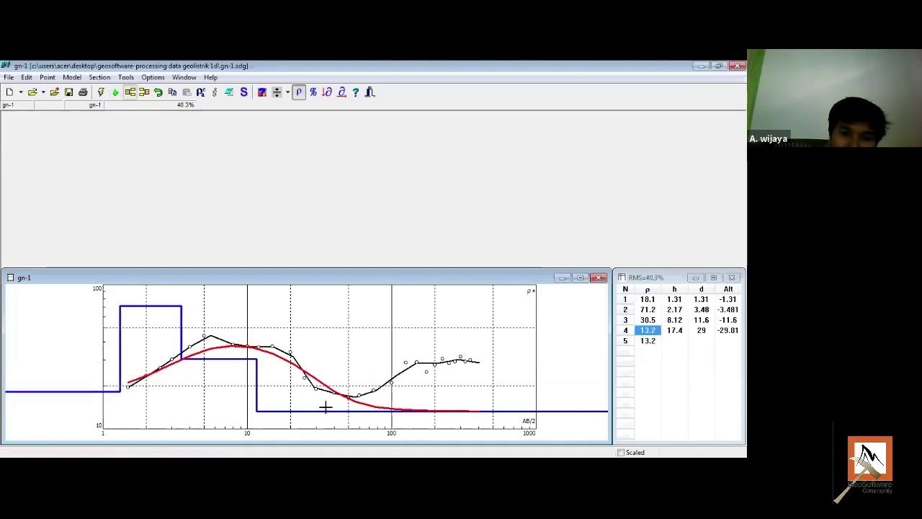
drag(358, 371, 405, 367)
Step: Add a sixth layer of about 40 resistivity below 72.5 depth and lower the fifth layer to about 20.4
click(129, 93)
click(490, 352)
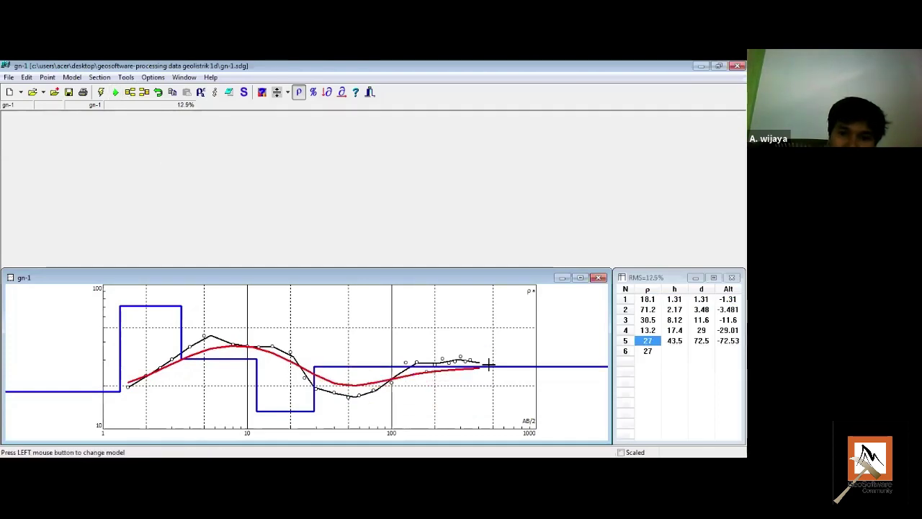
drag(489, 365, 486, 341)
drag(336, 373, 337, 385)
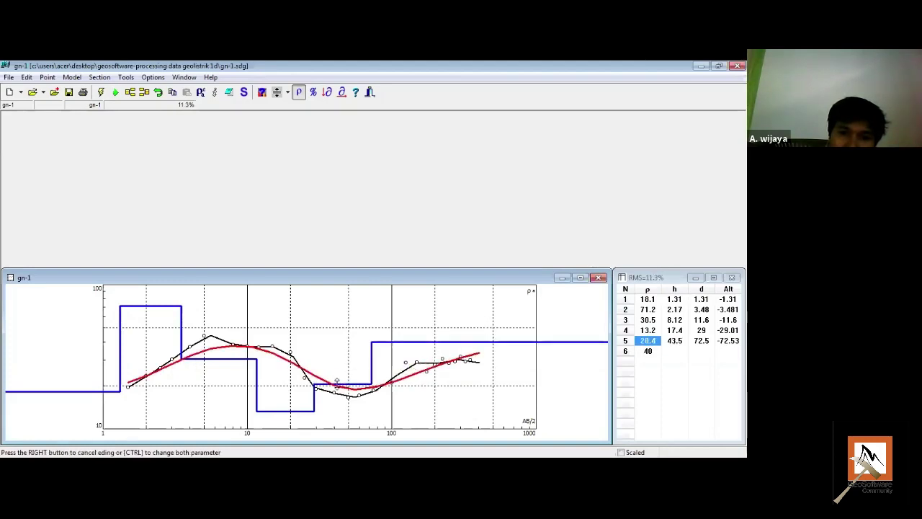
Step: Refine the model resistivities to about 39.3 for the third layer, 11.2 for the fourth, 18.7 for the fifth and 42.2 for the sixth
click(231, 351)
drag(313, 395, 291, 417)
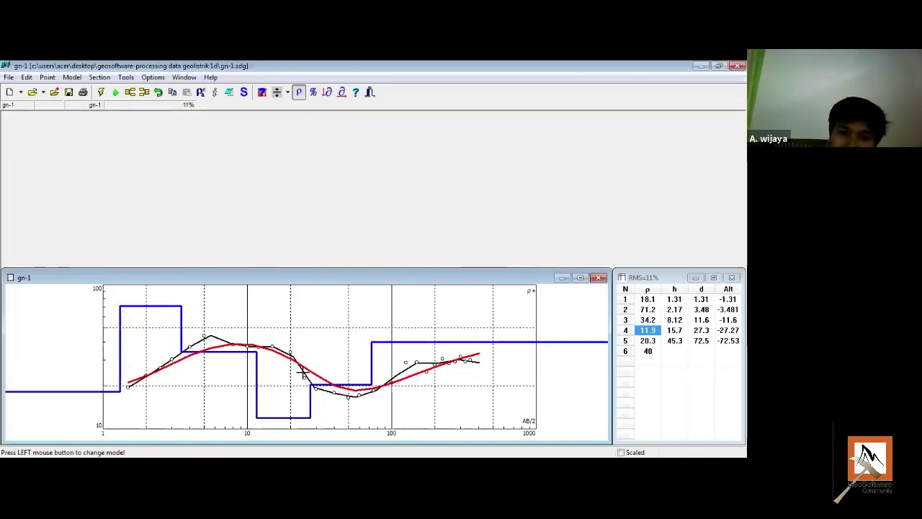
mouse_move(227, 350)
mouse_down()
mouse_move(226, 333)
mouse_move(227, 342)
mouse_up()
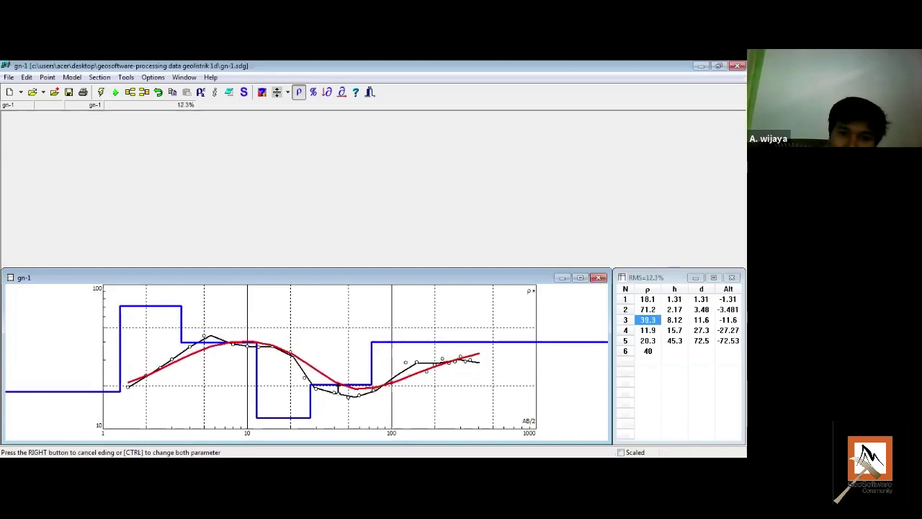
drag(338, 386, 338, 390)
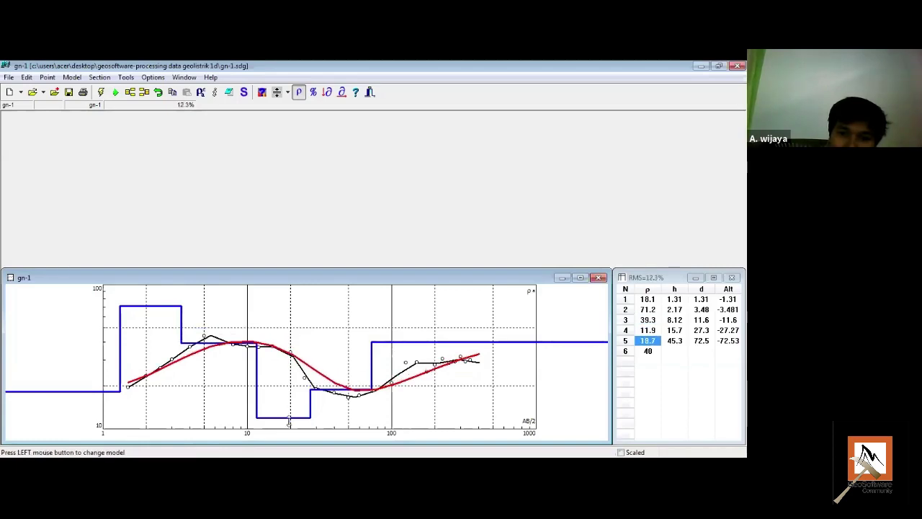
drag(288, 421, 289, 425)
click(428, 341)
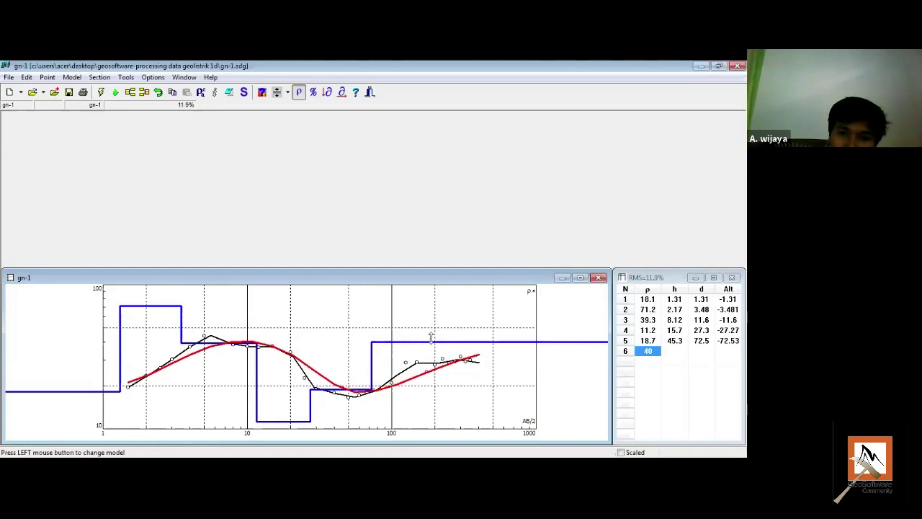
drag(431, 337, 486, 337)
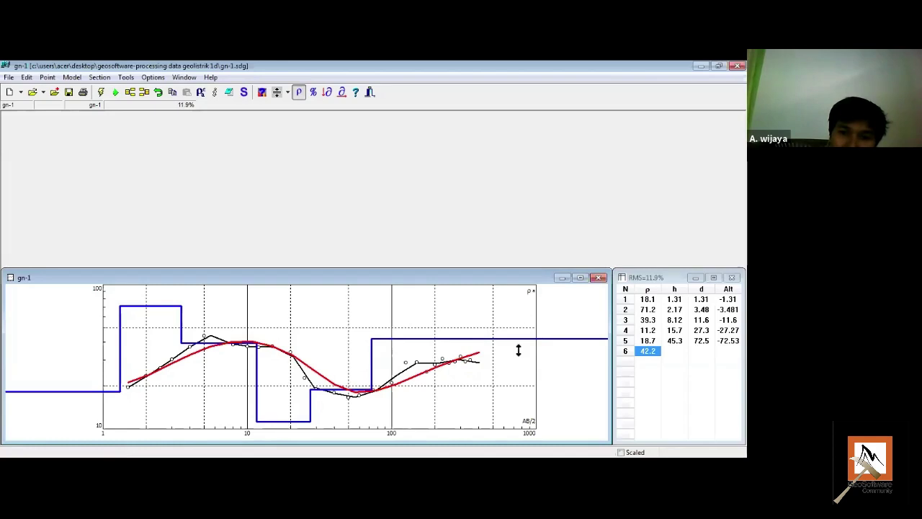
Step: Add a seventh layer of about 28 resistivity below 119 depth, with the fifth at about 16.3, and run the inversion
drag(519, 365, 314, 401)
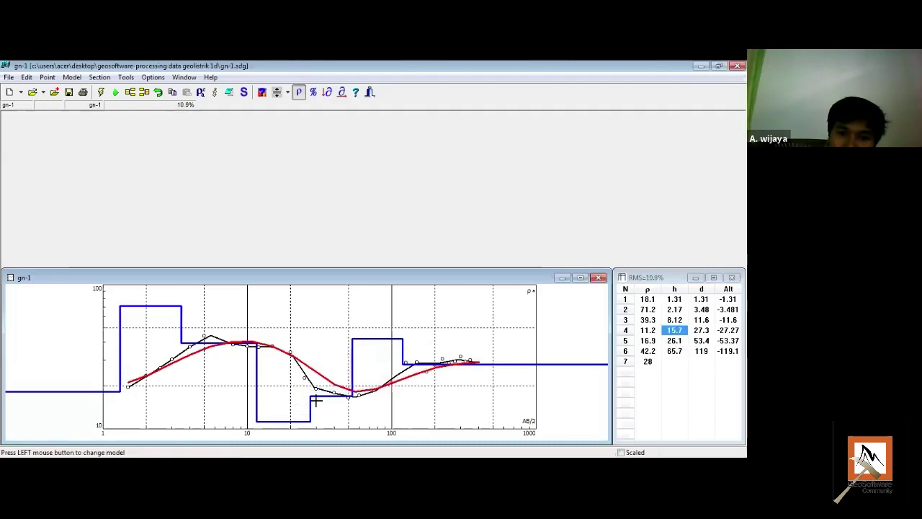
drag(315, 400, 311, 403)
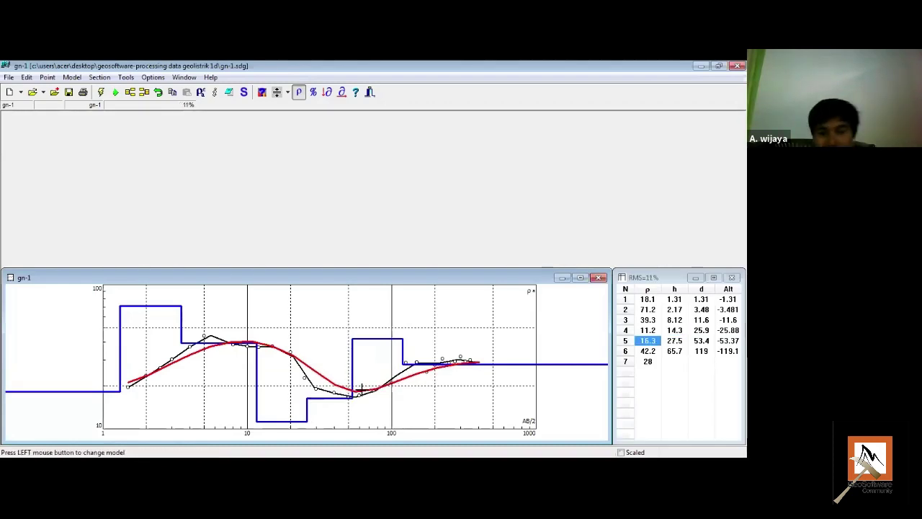
click(102, 93)
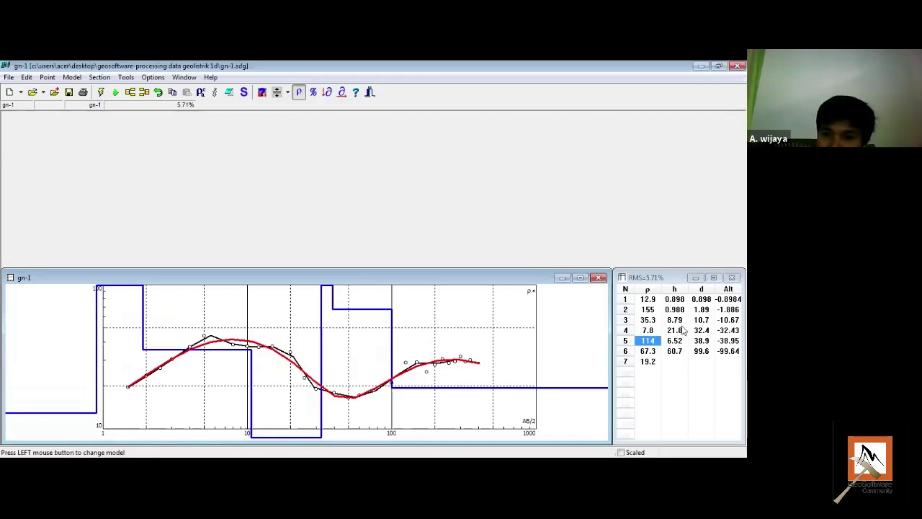
Step: Examine the inverted layers' resistivities and the first layer's thickness and depth in the model table
click(650, 301)
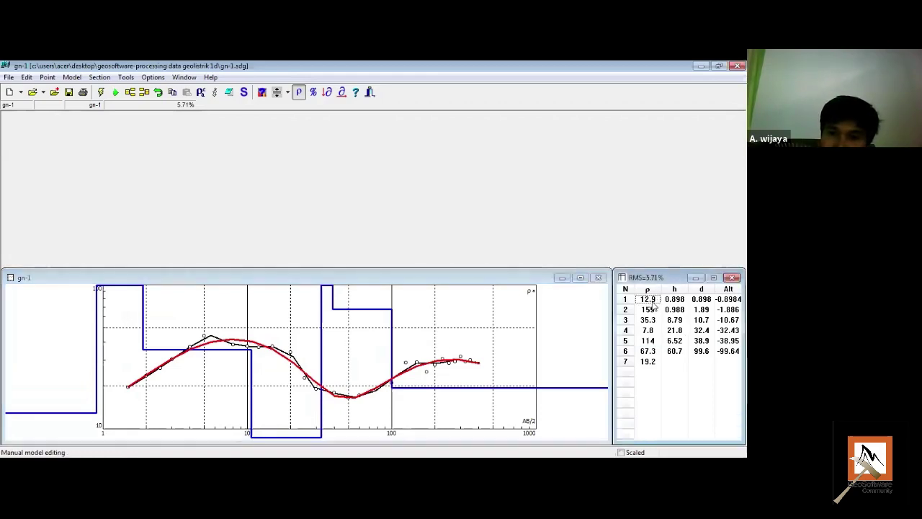
click(651, 311)
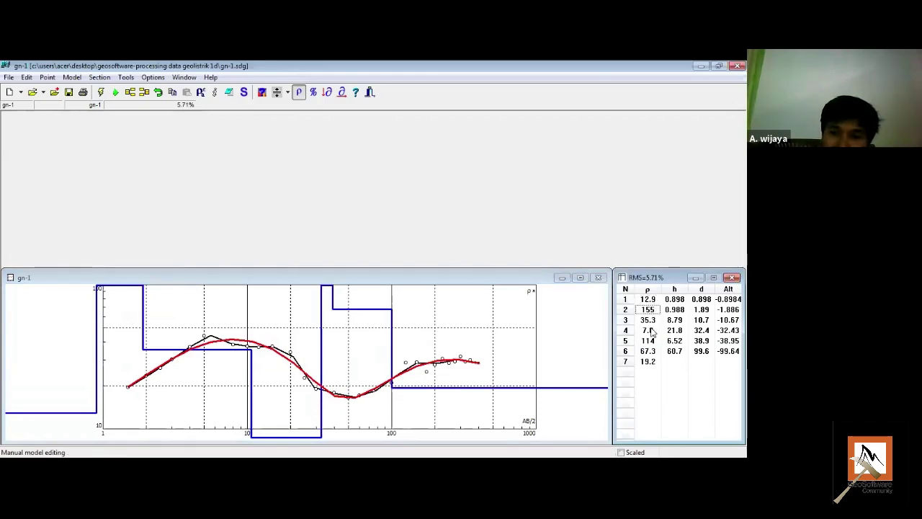
key(Down)
key(Down)
key(Down)
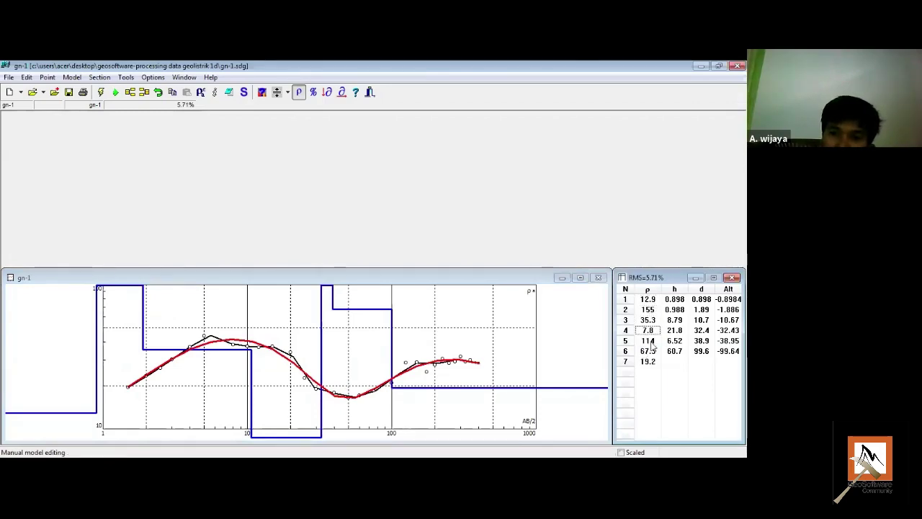
click(651, 351)
click(651, 364)
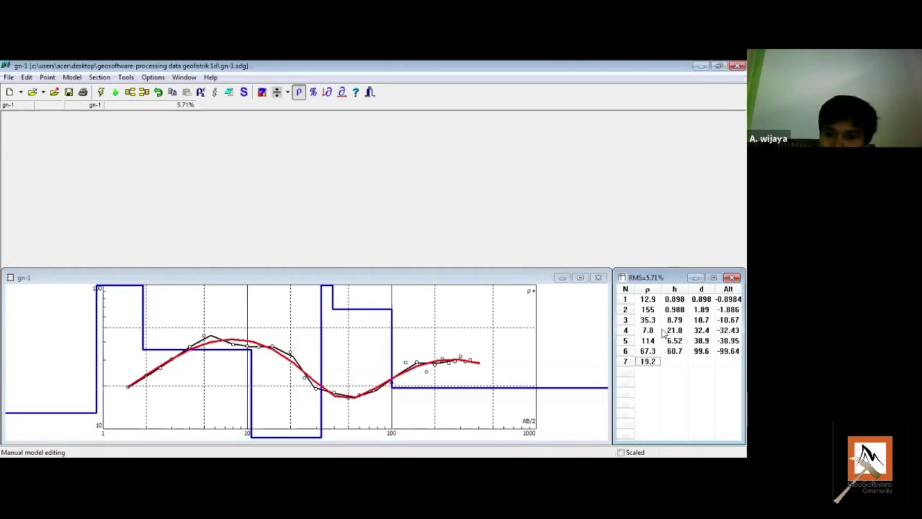
click(675, 300)
click(702, 301)
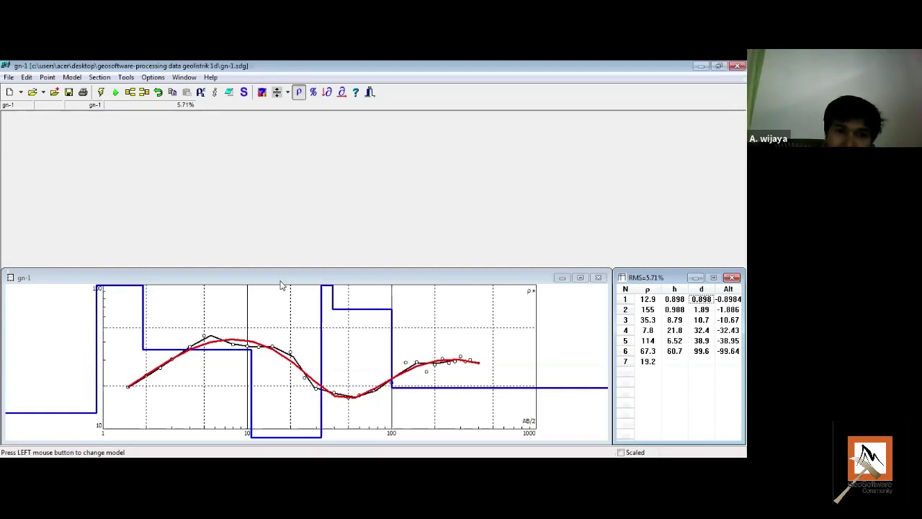
Step: Set the minimum number of layers for new models to 6 and run the automatic minimization on gn-1
click(131, 284)
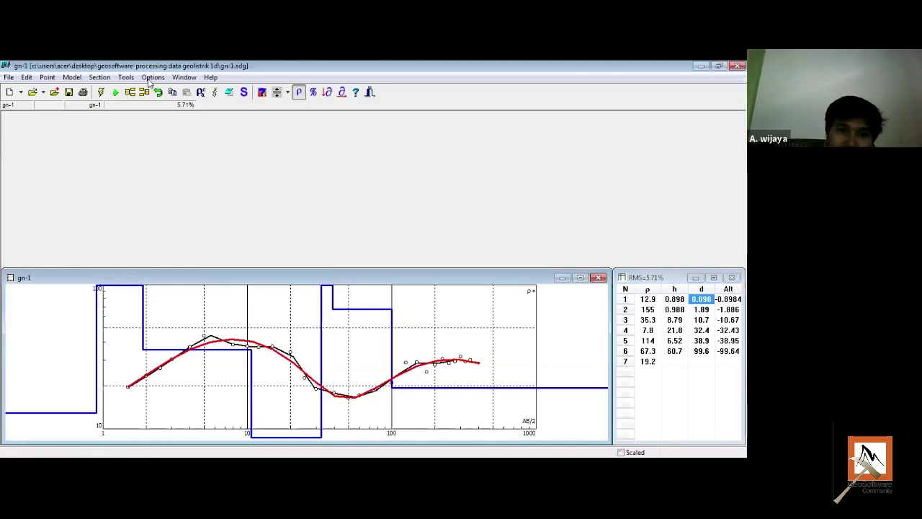
click(72, 77)
click(99, 128)
key(ctrl+Tab)
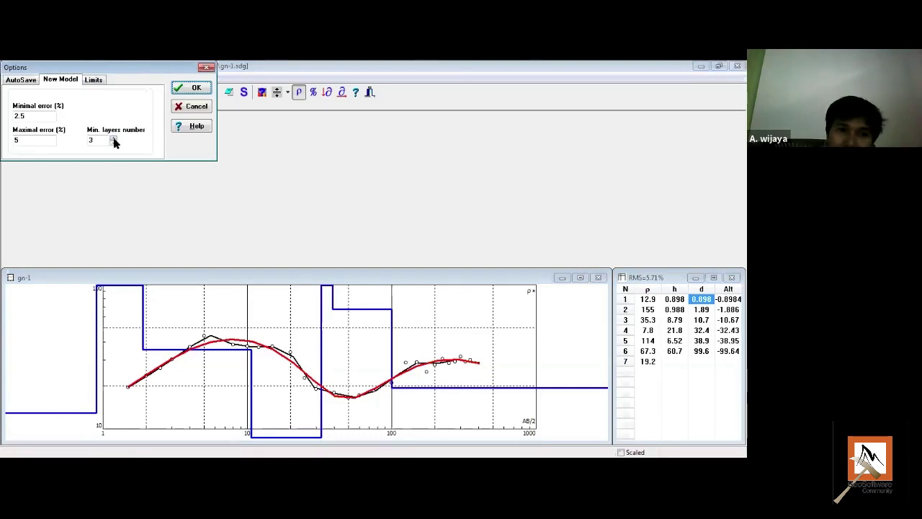
click(113, 142)
click(113, 138)
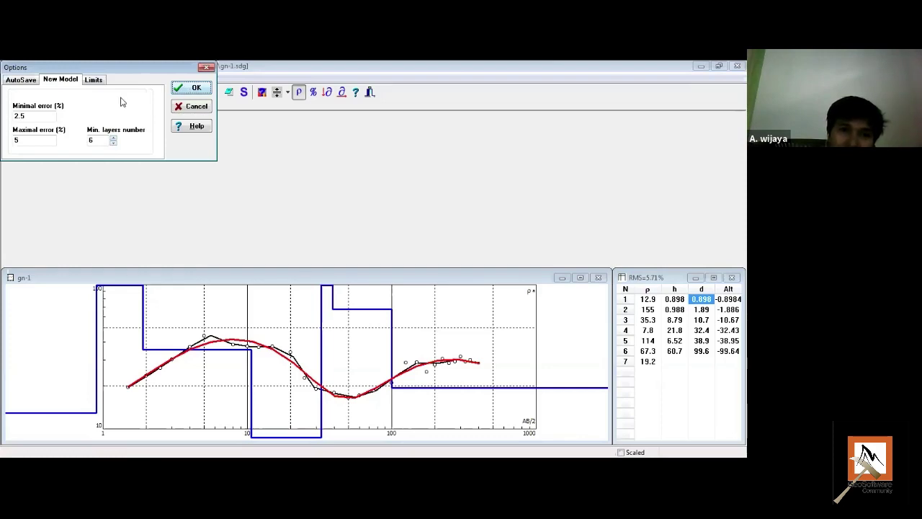
key(Return)
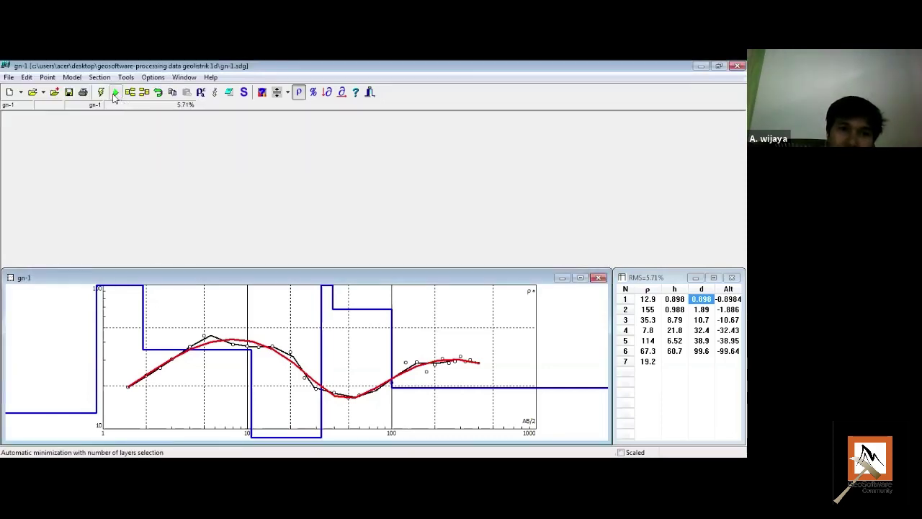
click(113, 93)
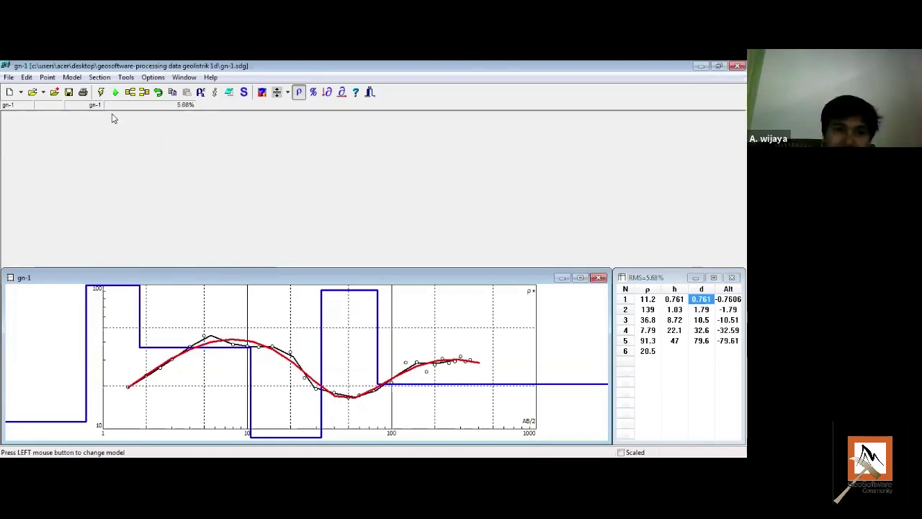
key(F9)
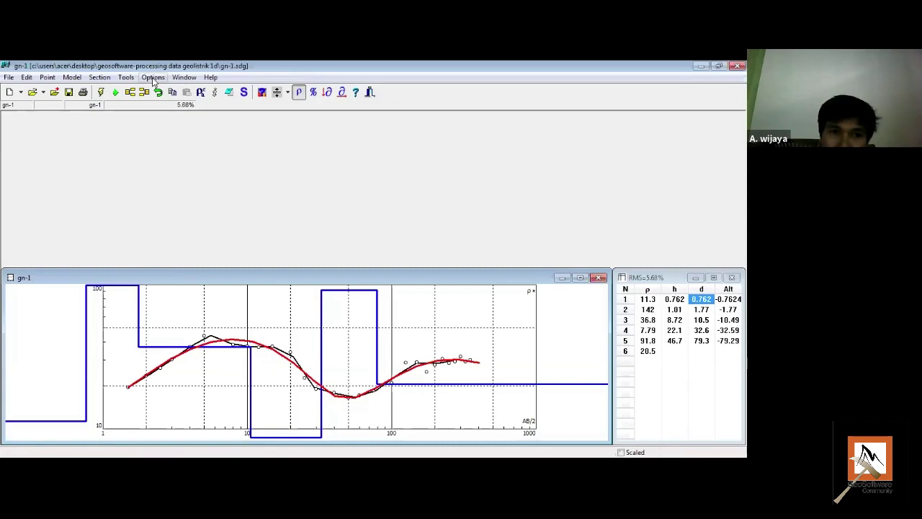
Step: Raise the minimum number of layers for new models to 7 and refit gn-1 with automatic minimization and inversion
click(83, 92)
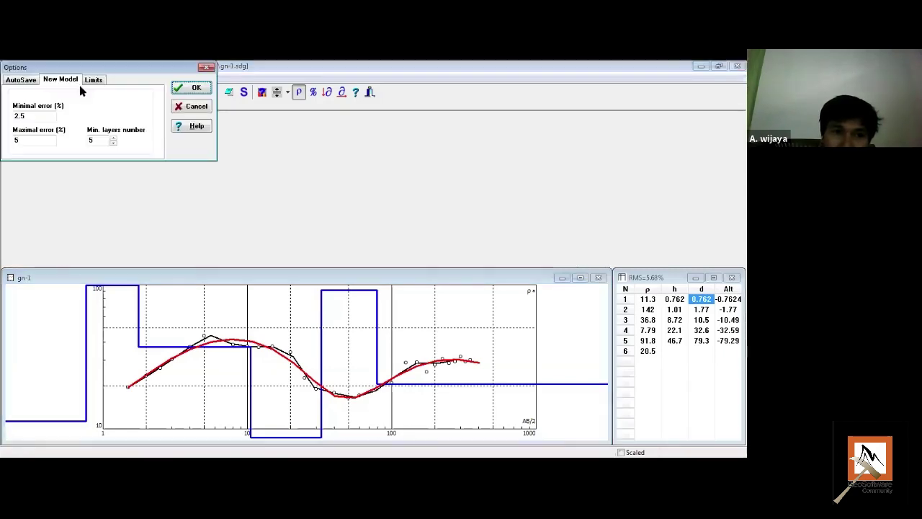
click(113, 138)
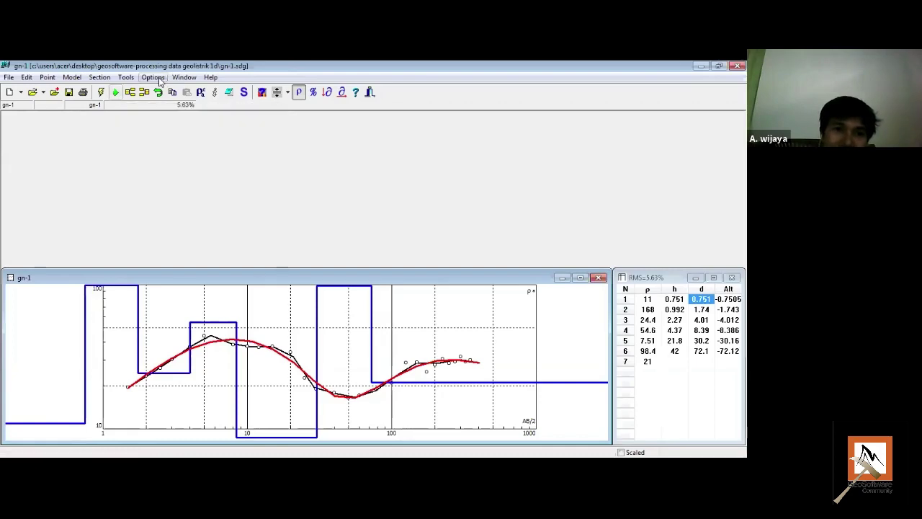
click(77, 81)
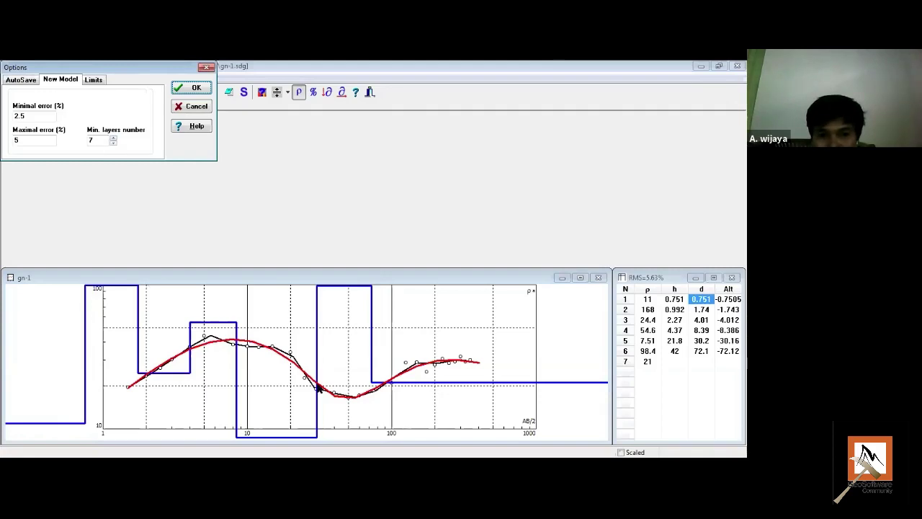
click(195, 89)
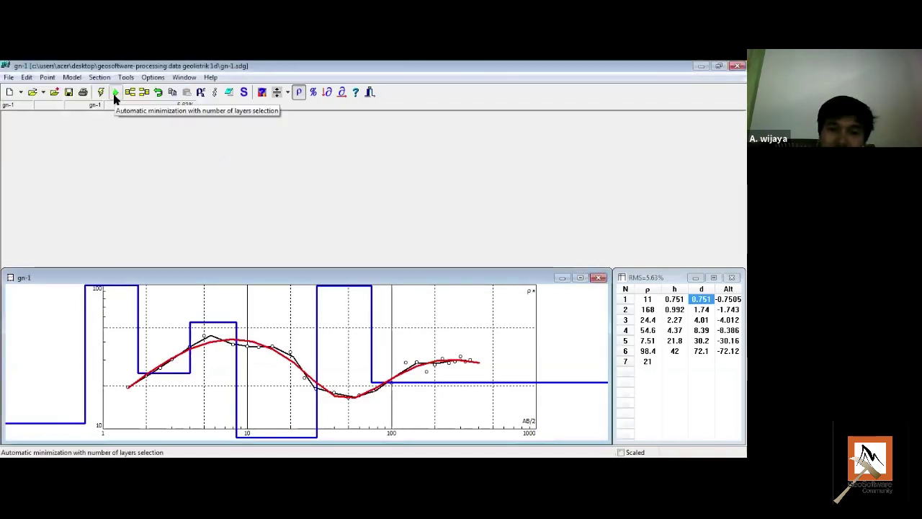
click(115, 95)
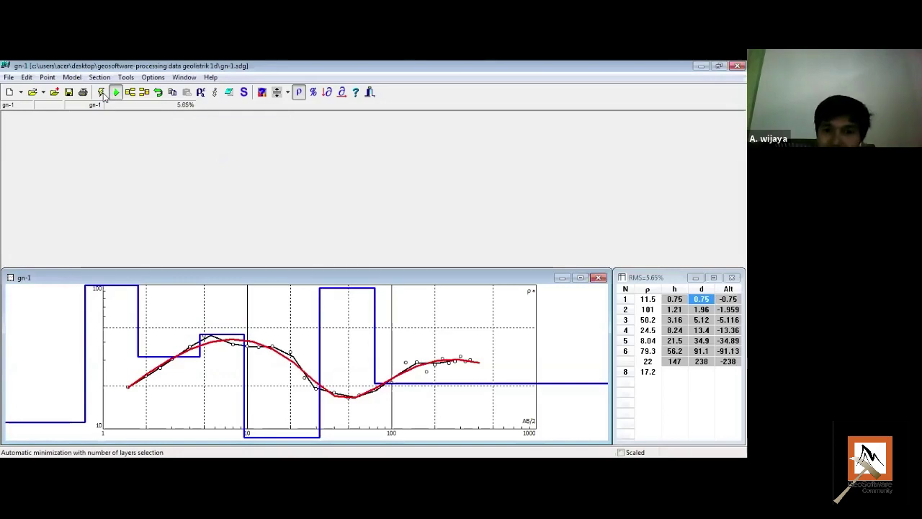
click(102, 93)
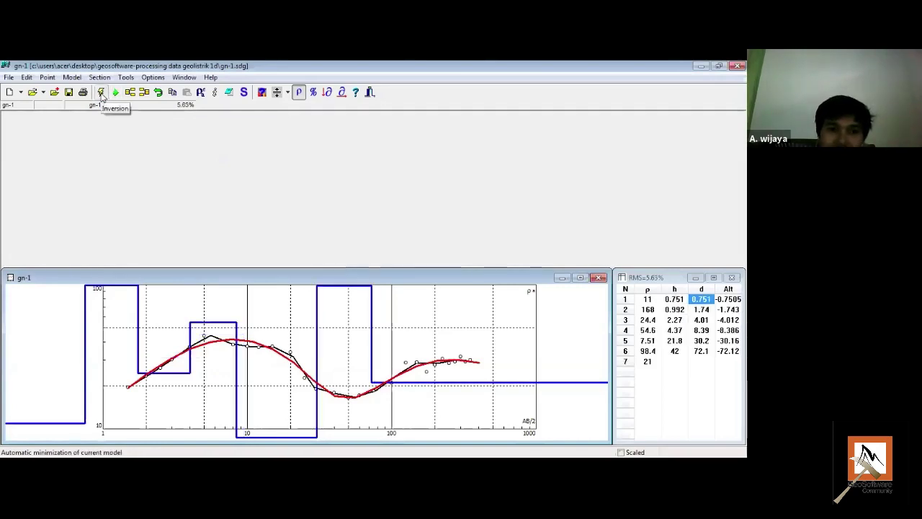
click(152, 78)
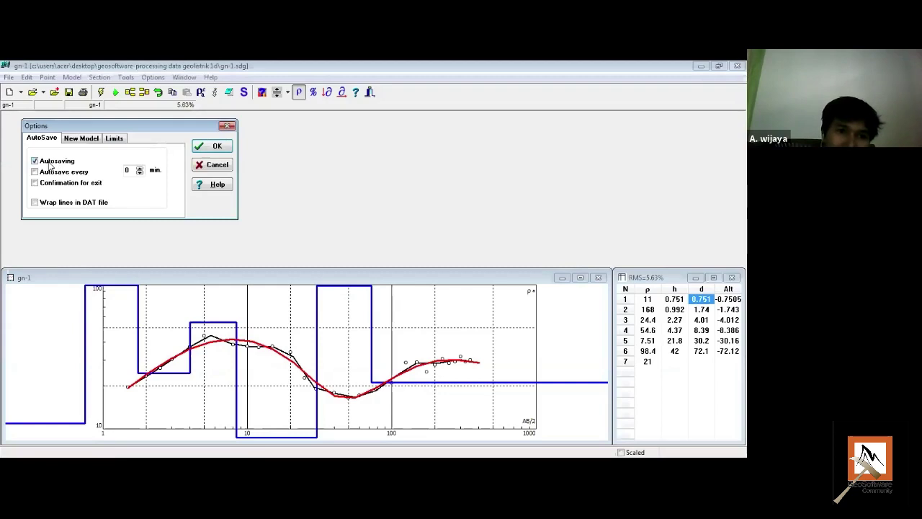
click(55, 163)
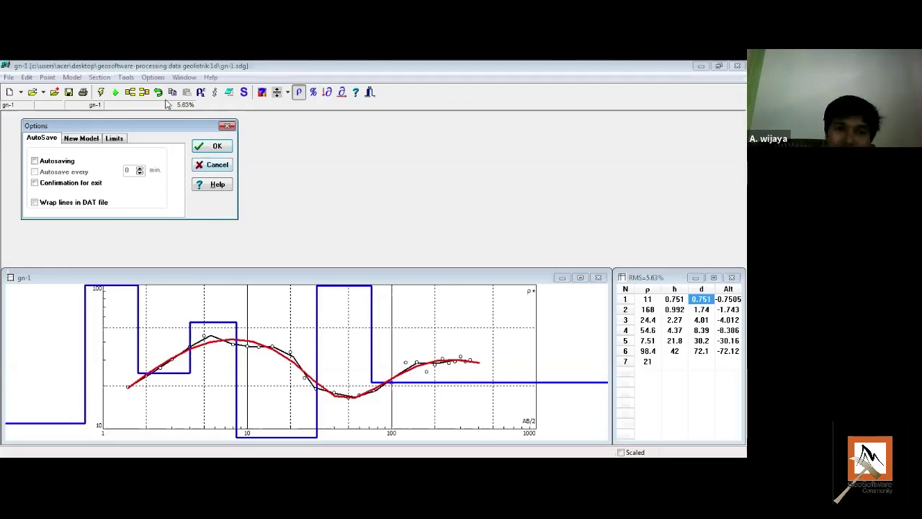
key(Escape)
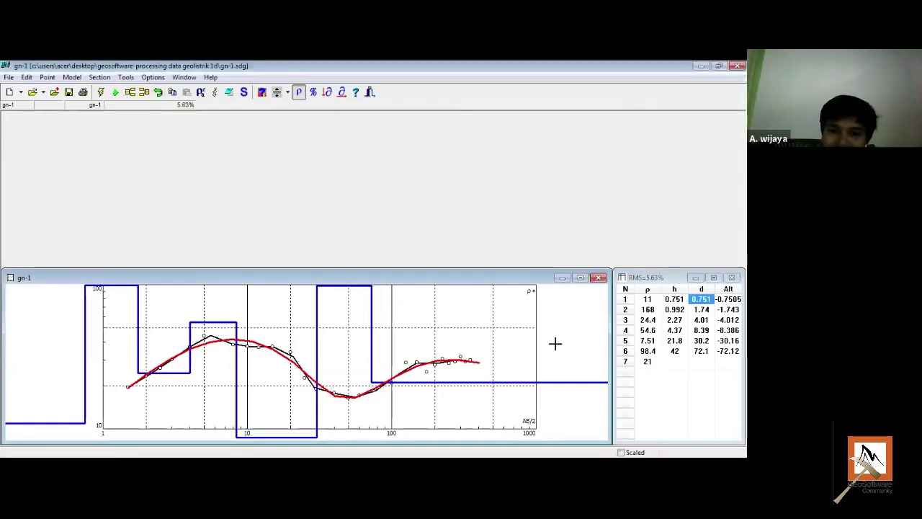
Step: Try raising the seventh layer's resistivity on the gn-1 model curve to about 48.5, undo it, and try about 52
drag(445, 382, 449, 329)
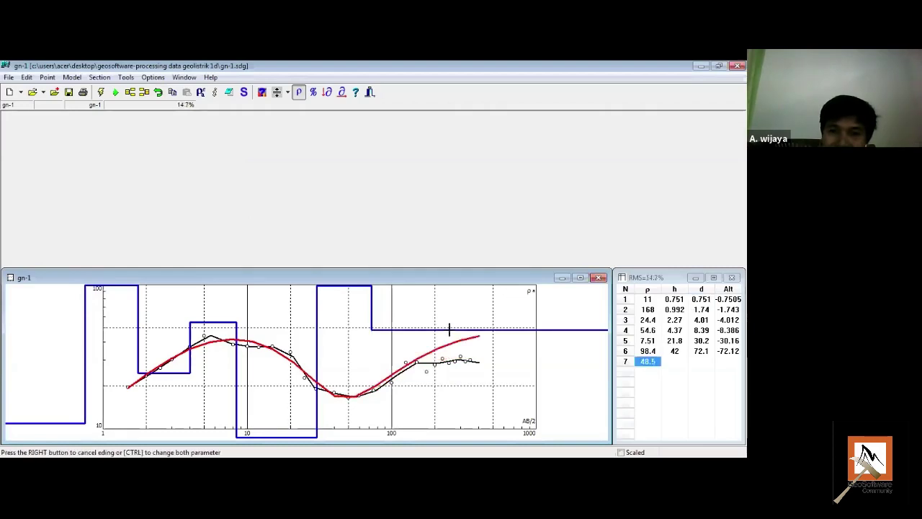
click(157, 95)
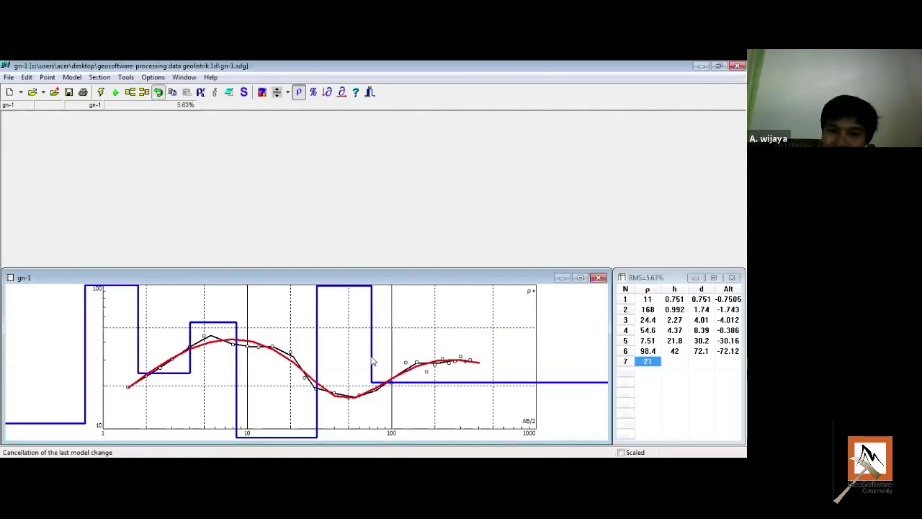
click(373, 325)
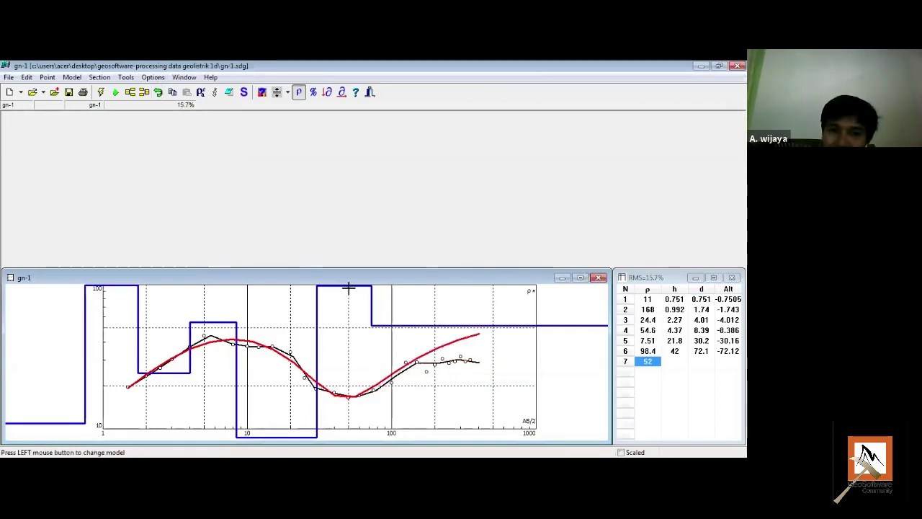
click(362, 295)
right_click(362, 295)
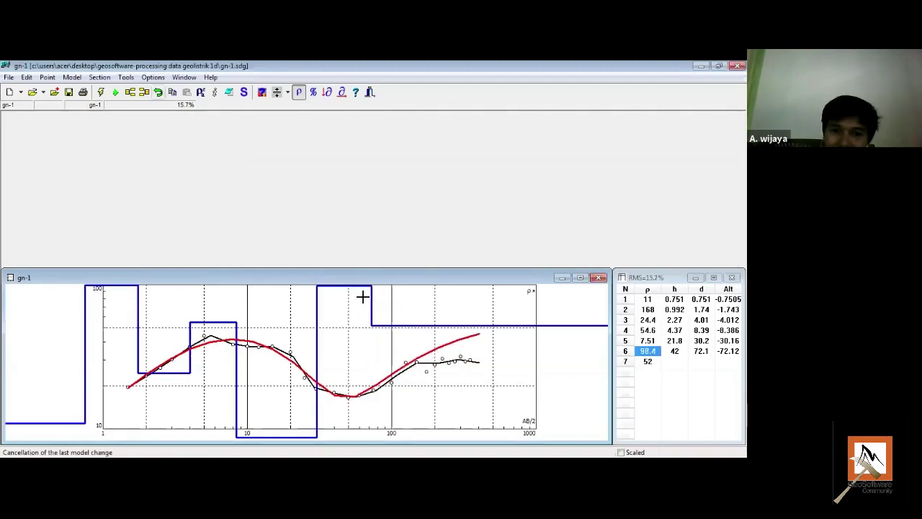
click(158, 92)
click(159, 92)
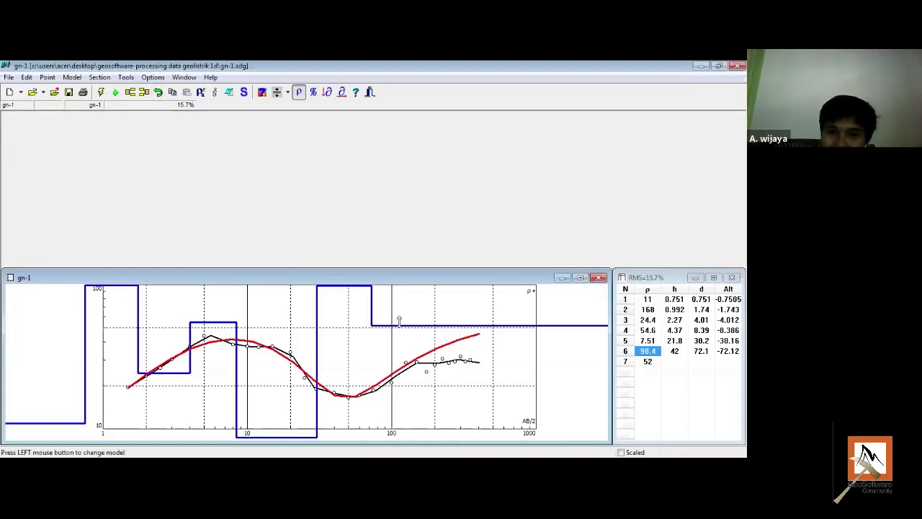
Step: Lower the seventh layer's resistivity to about 25.7 and the sixth layer's to about 71.8 on the model curve
drag(399, 320, 398, 370)
drag(358, 291, 358, 312)
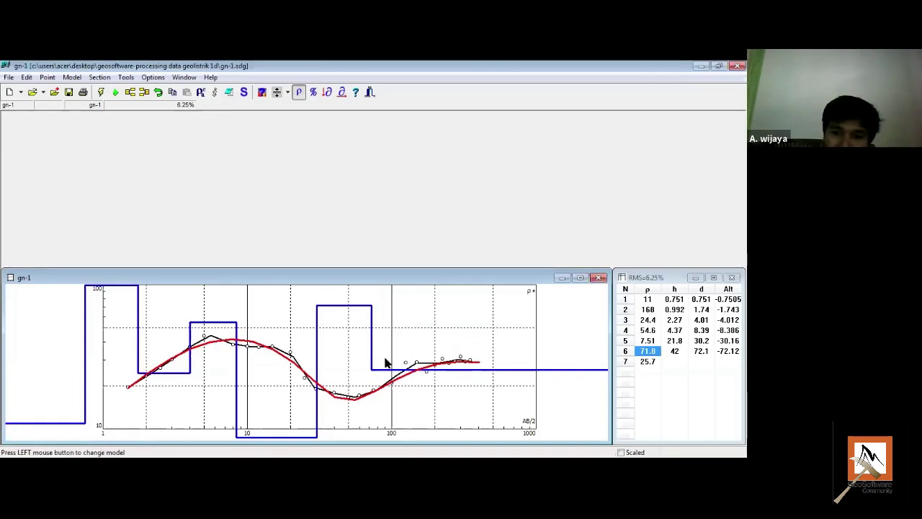
Step: Try a depth of 100 for the sixth layer in the model table, and undo the change
click(699, 352)
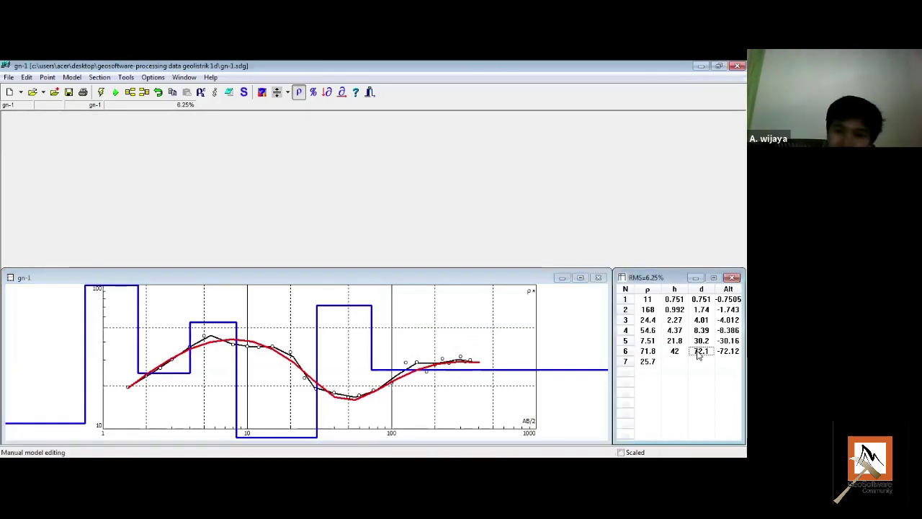
text(1)
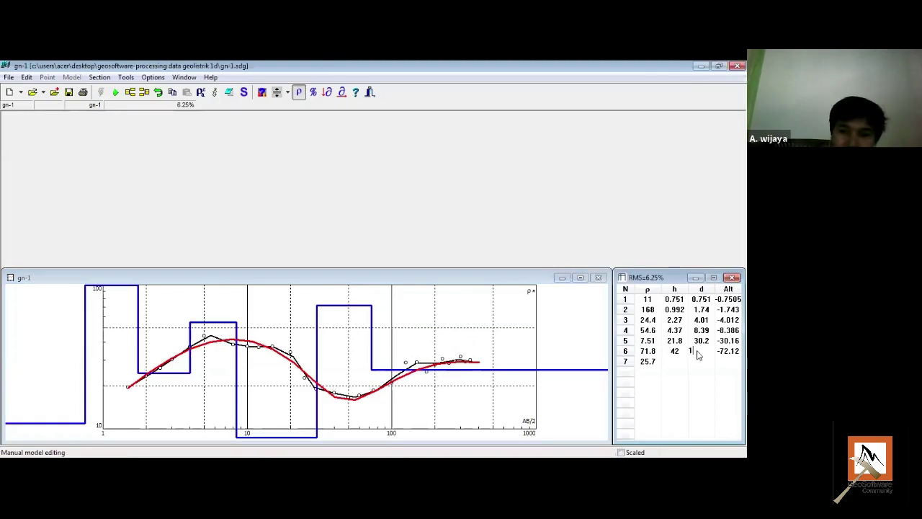
text(00)
key(Return)
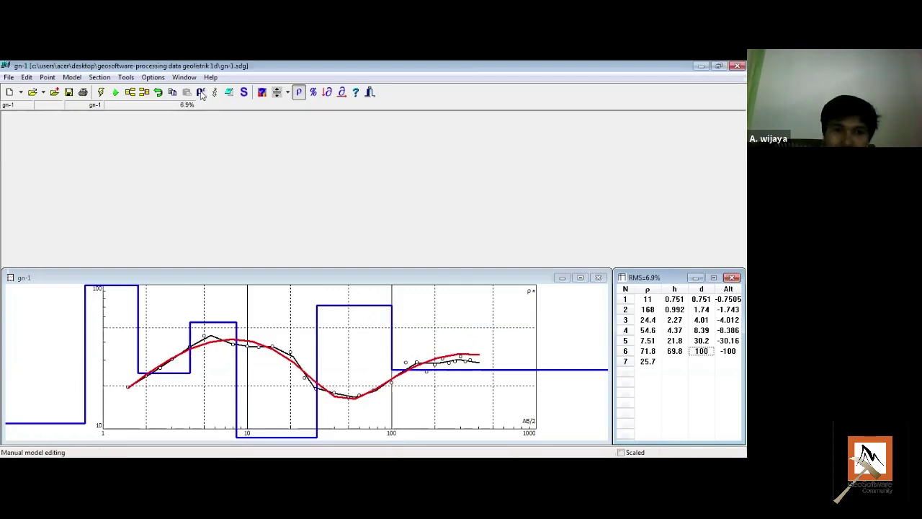
click(161, 95)
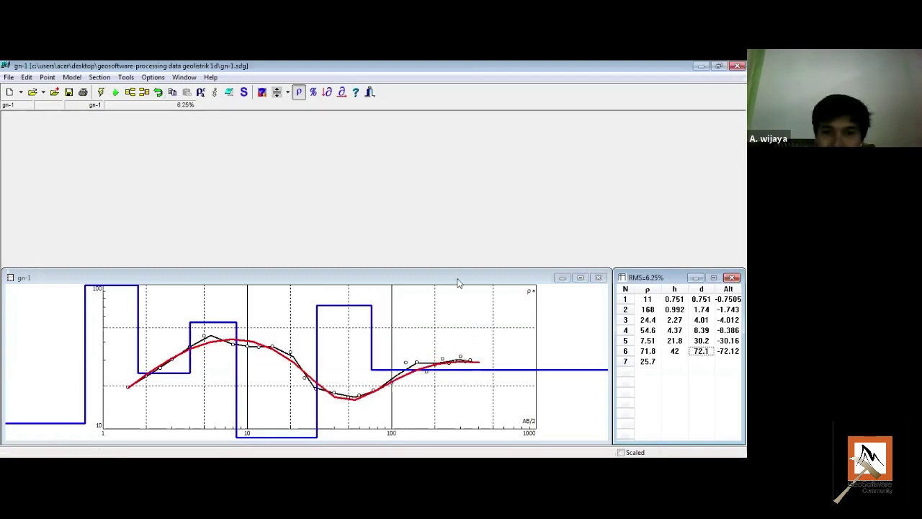
click(458, 280)
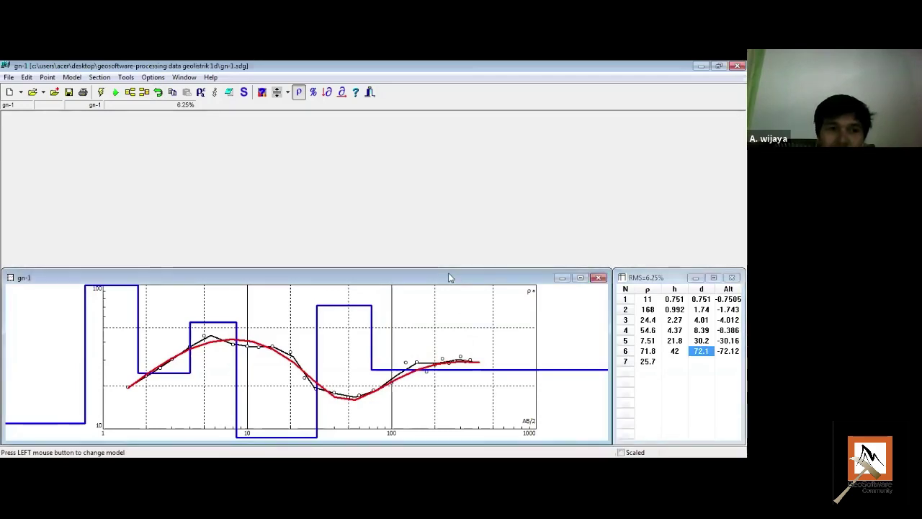
Step: View the Schlumberger spacing and apparent resistivity data in the New VES point dialog, close it, and minimize the curve, table and section windows
click(8, 77)
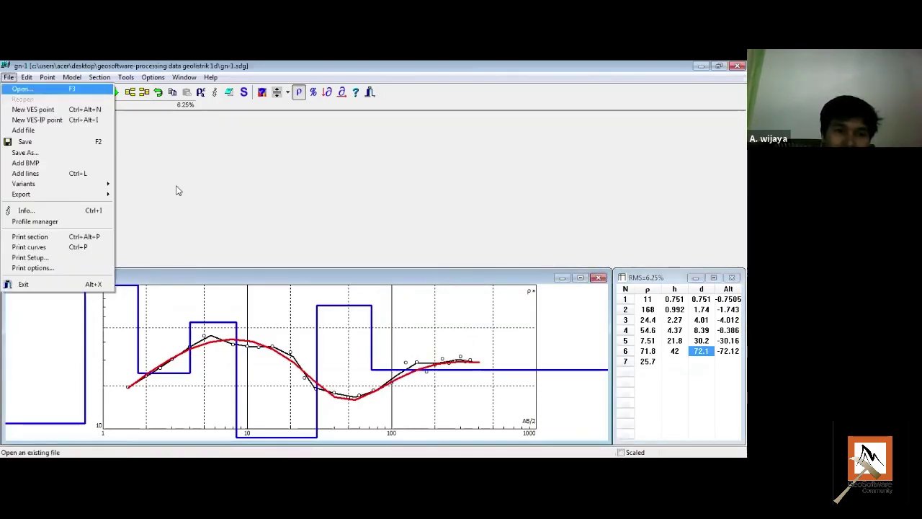
click(186, 264)
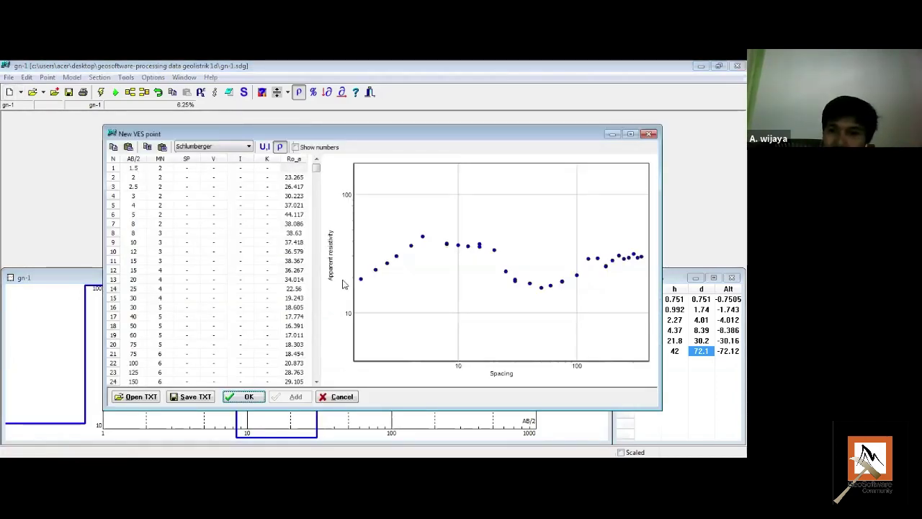
key(Return)
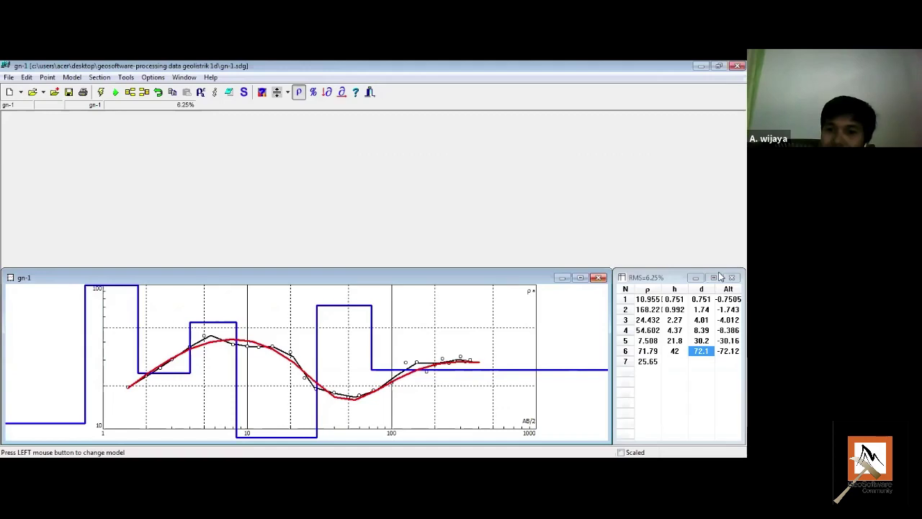
click(601, 278)
key(ctrl+F4)
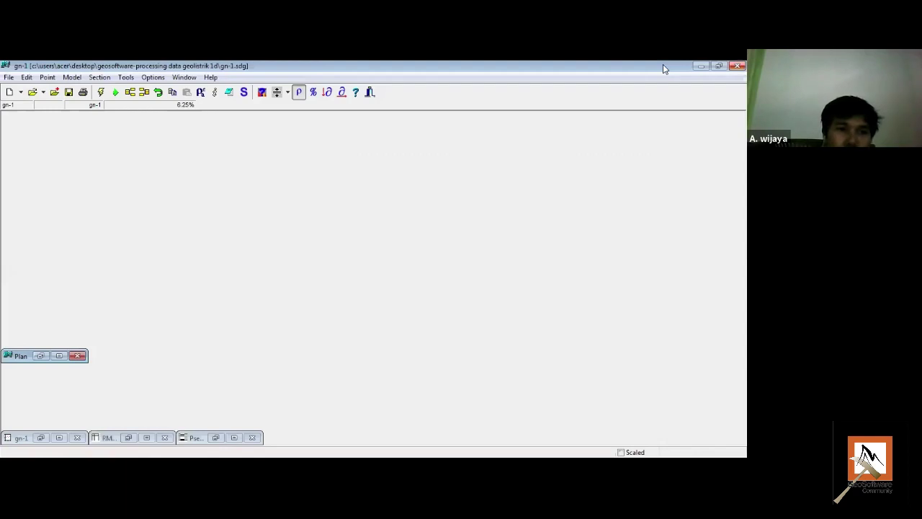
Step: Reopen the New VES point dialog to view the sounding data, and cancel it without changes
key(alt+f)
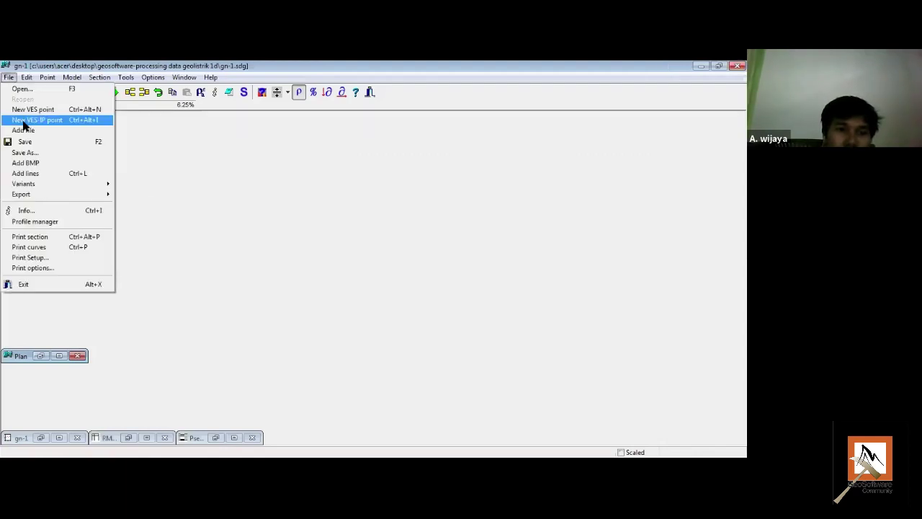
click(149, 187)
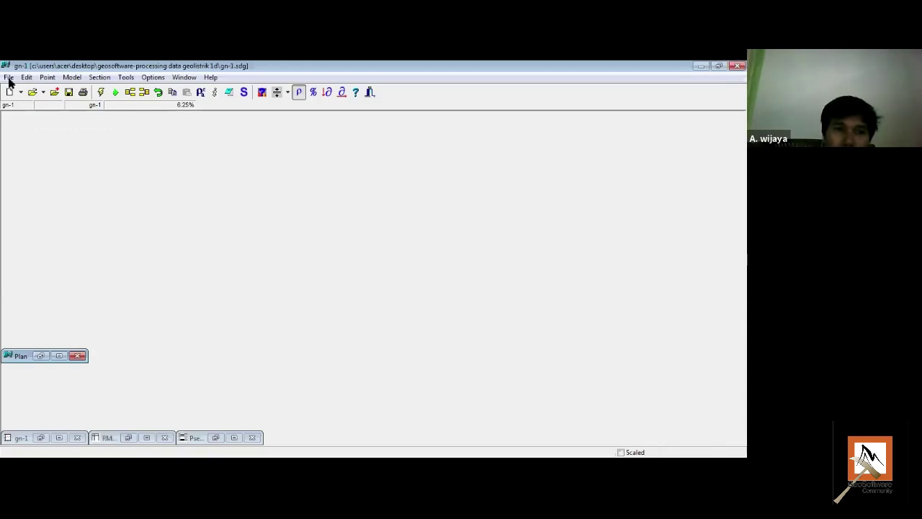
key(alt+f)
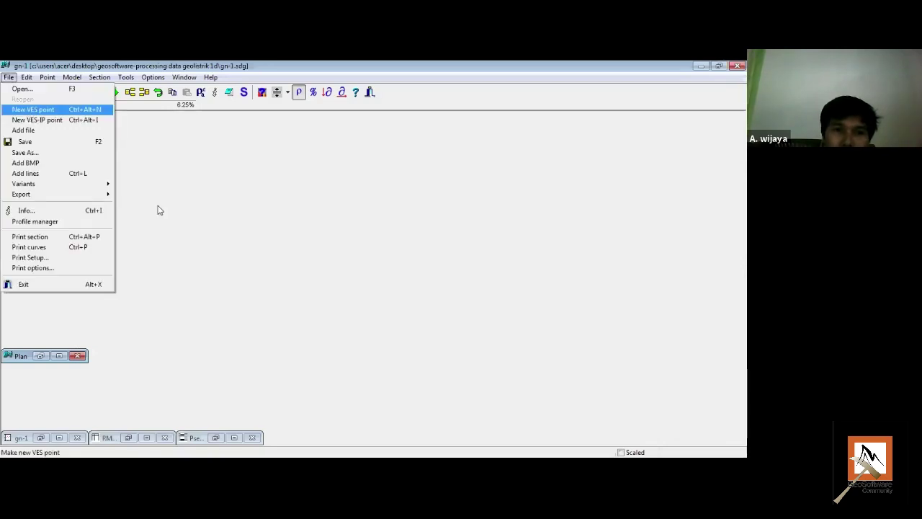
key(Return)
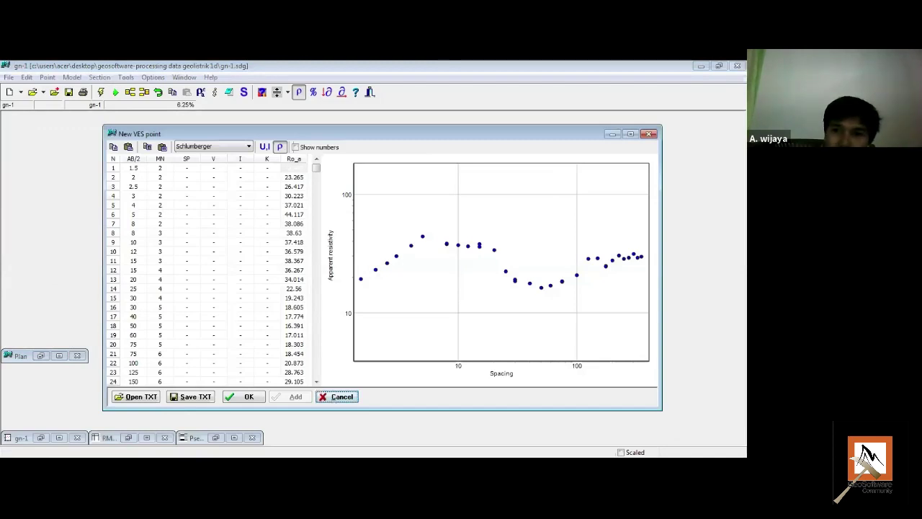
click(336, 397)
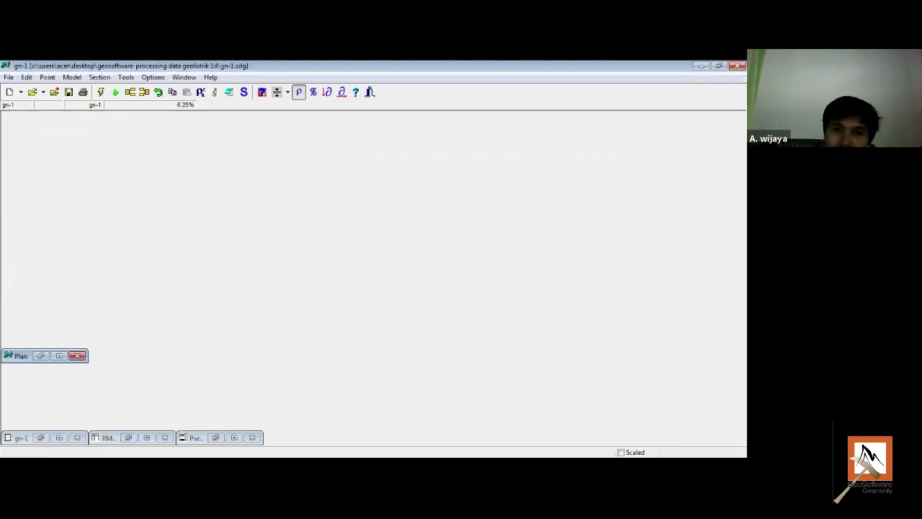
Step: Open the ves.dat profile from the Desktop folder geosoftware-processing data geolistrik 1D
click(403, 283)
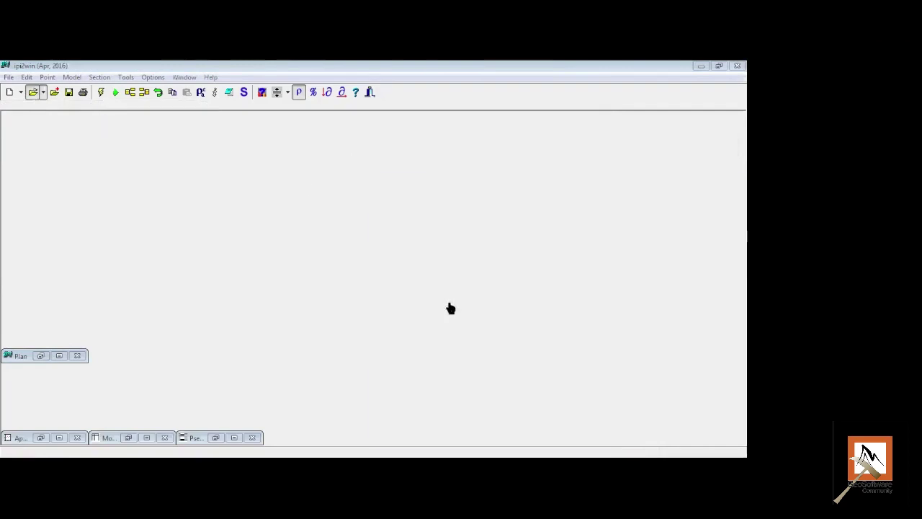
scroll(461, 281, down, 1)
scroll(464, 276, up, 1)
click(432, 253)
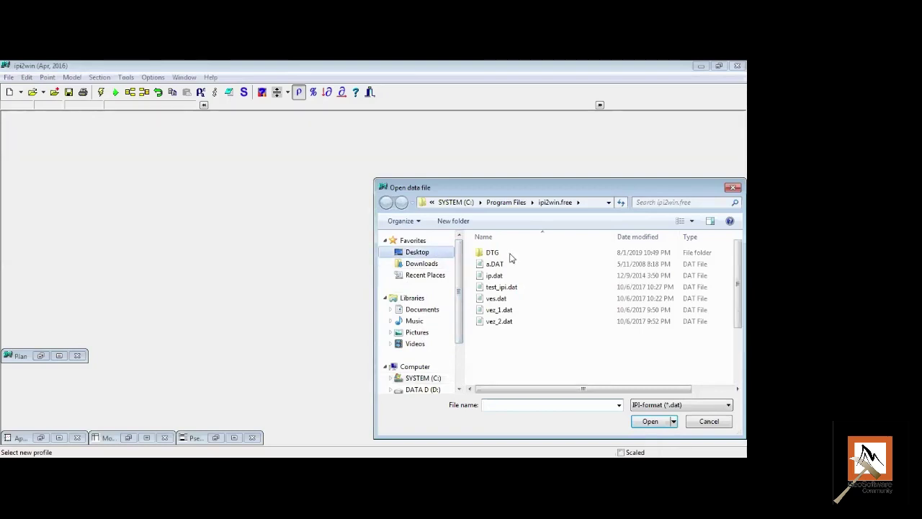
scroll(650, 302, down, 1)
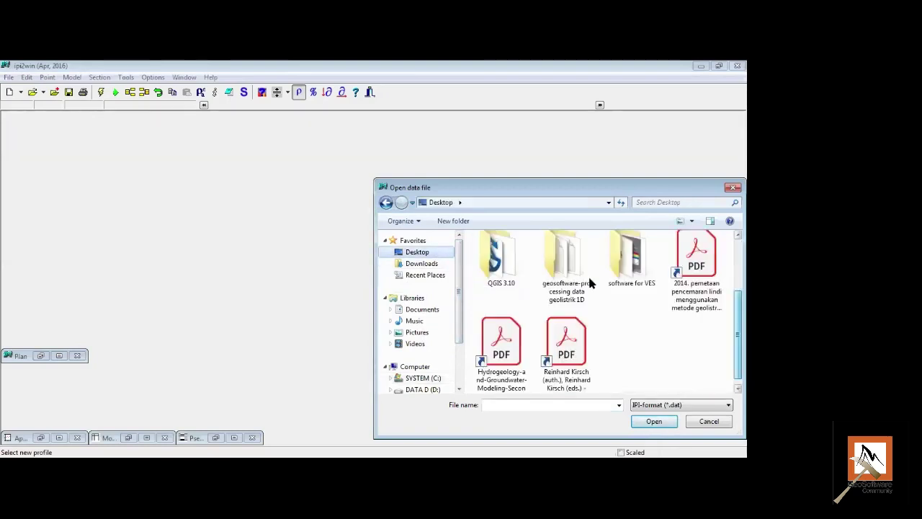
double_click(577, 274)
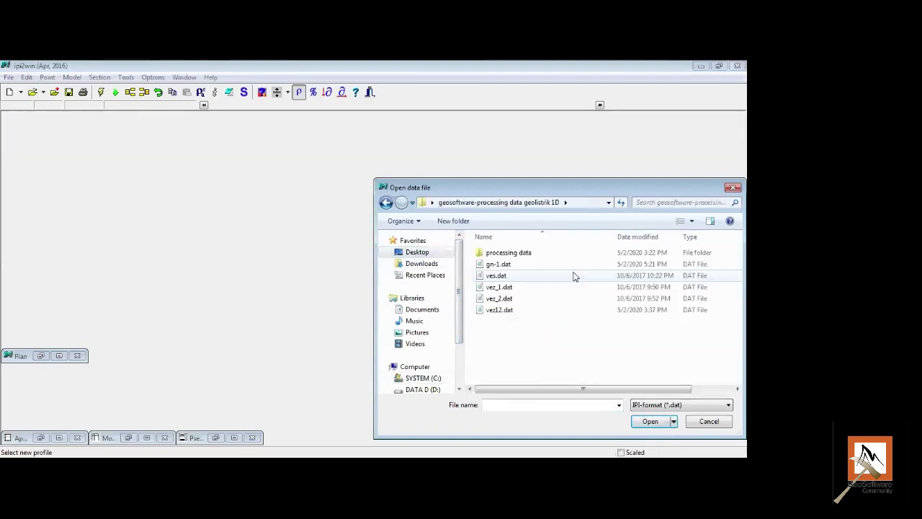
double_click(527, 256)
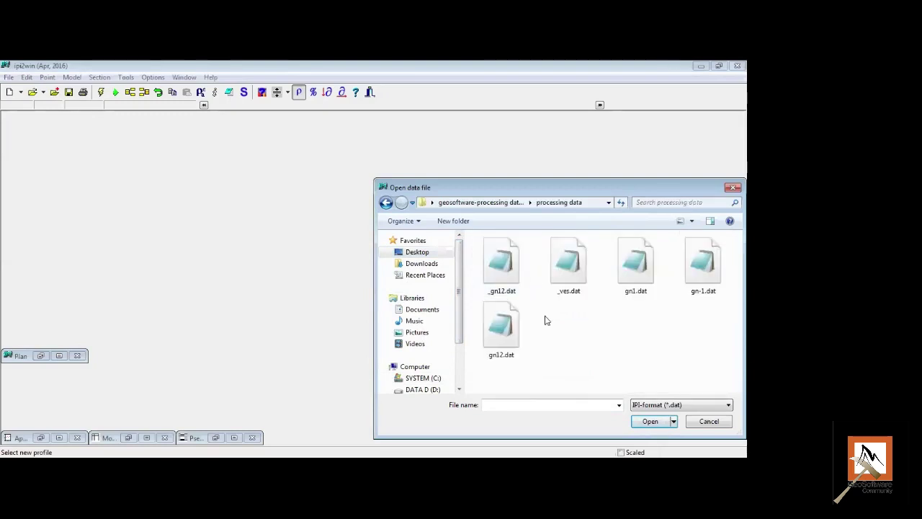
click(630, 277)
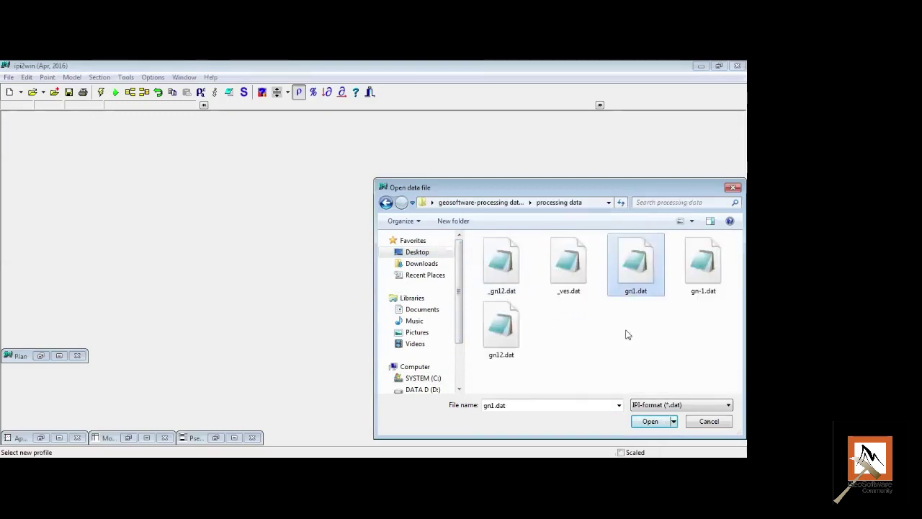
key(BackSpace)
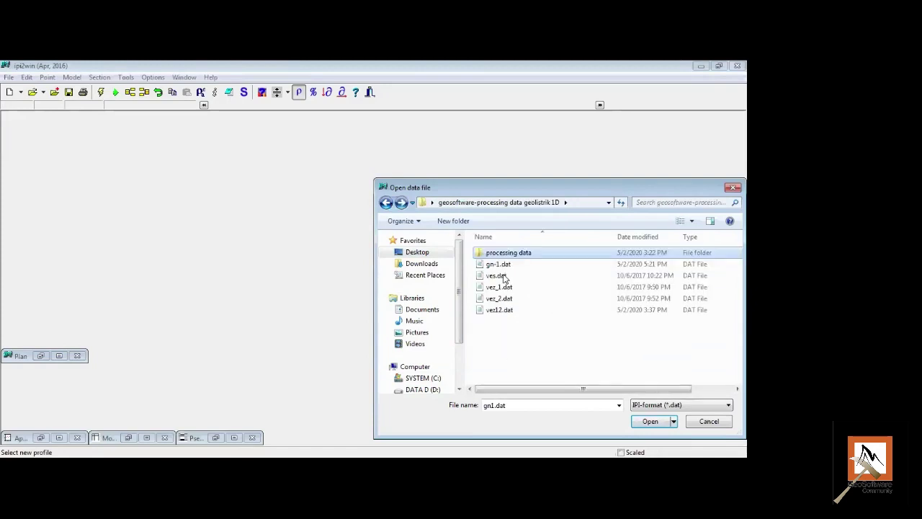
key(Down)
key(Down)
click(650, 421)
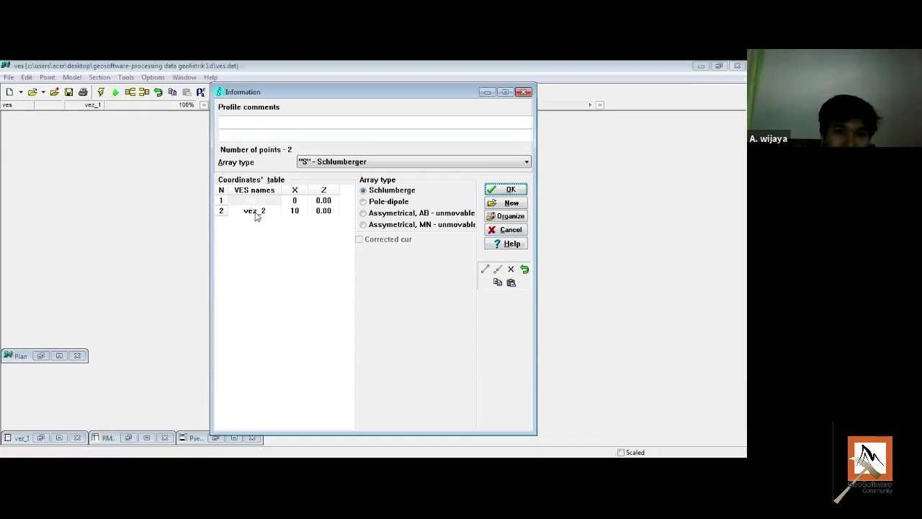
Step: Set the X coordinate of sounding vez_2 to 500 in the profile's coordinates table
click(296, 204)
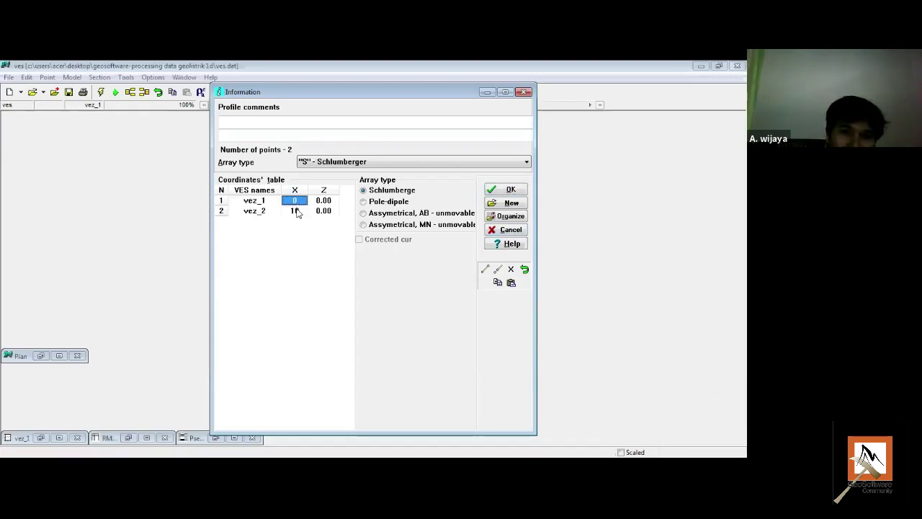
key(Down)
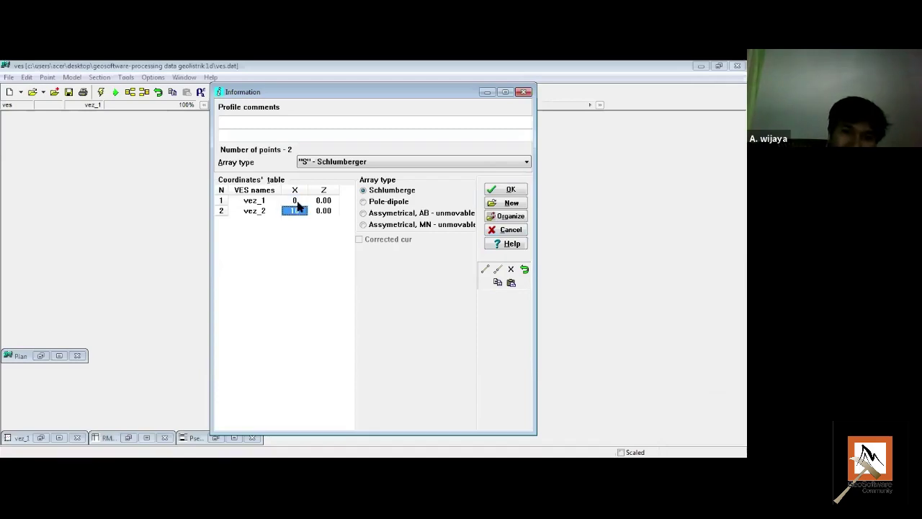
key(Up)
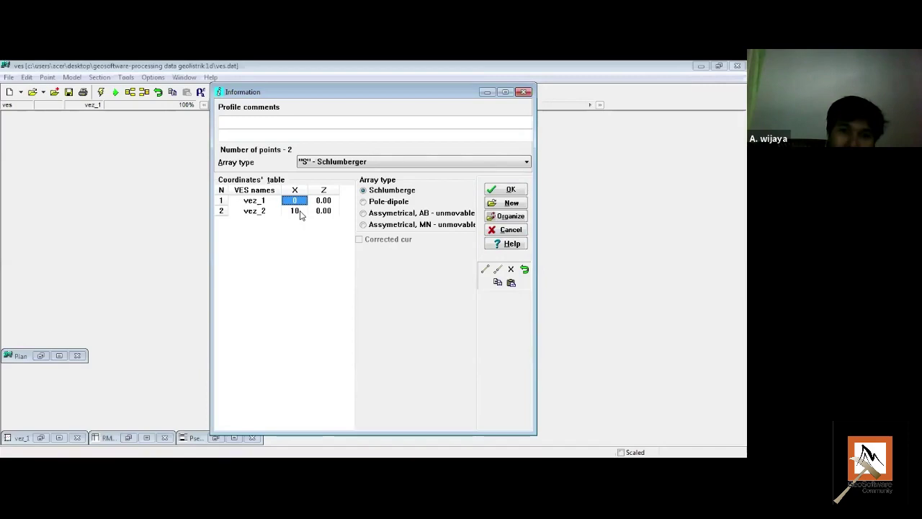
click(300, 213)
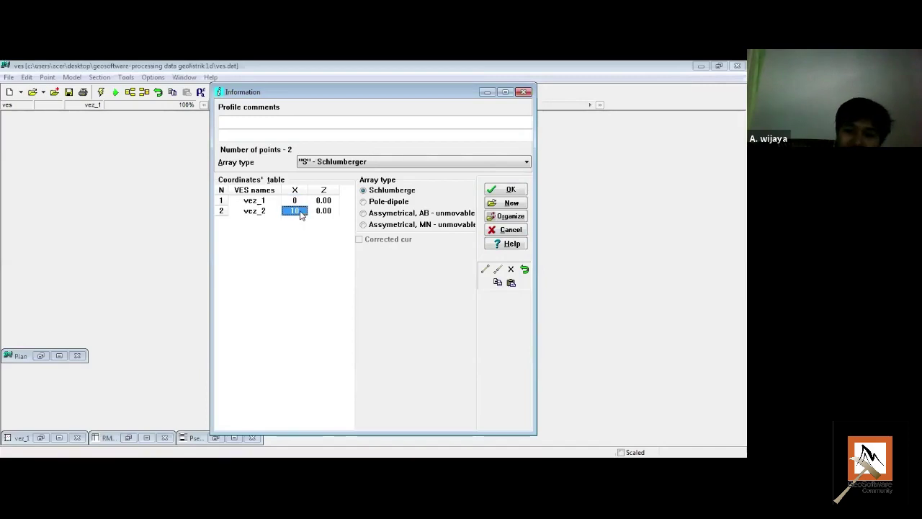
click(300, 212)
text(500)
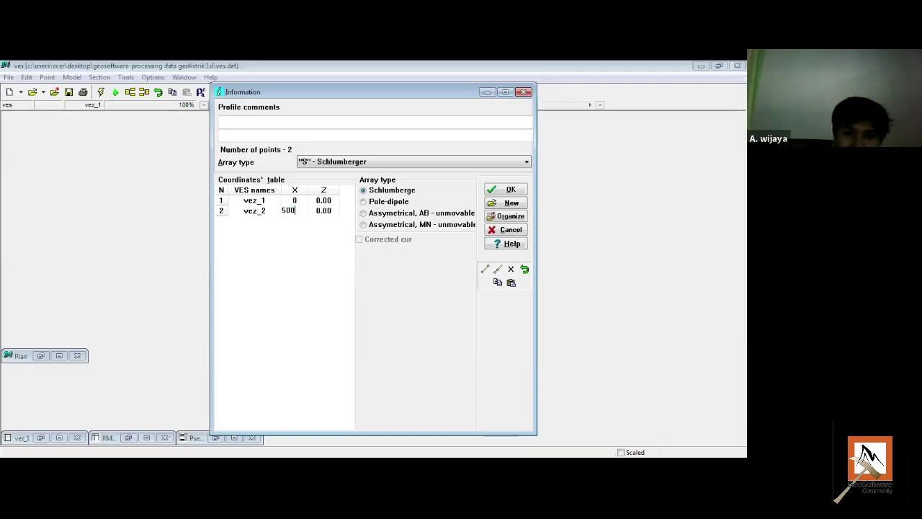
Step: Set the Z elevation to 47 for vez_1 and 50 for vez_2, and accept the profile information
click(327, 202)
text(47)
click(322, 211)
text(50)
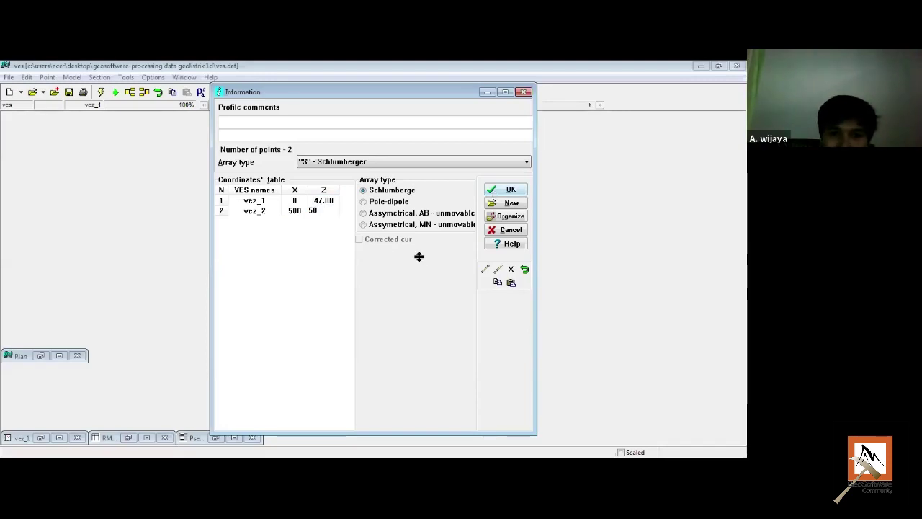
key(Return)
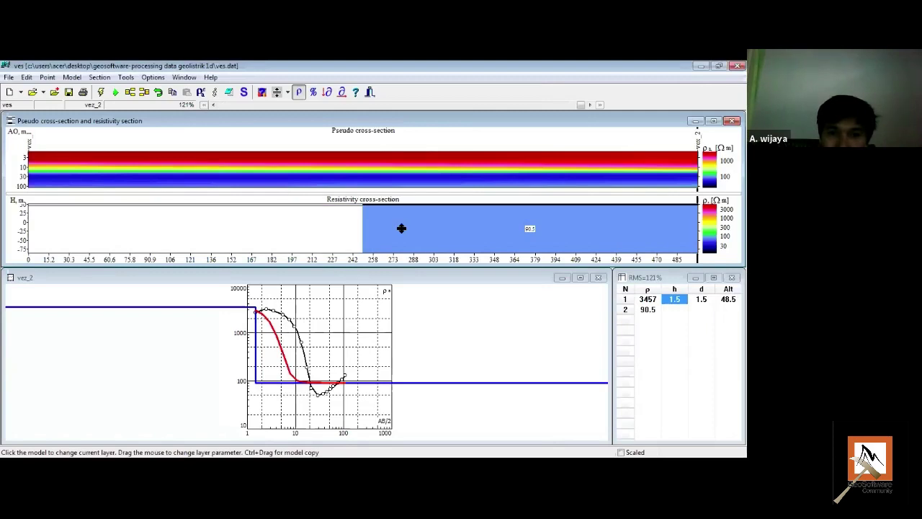
Step: Make vez_1 the current sounding in the resistivity cross-section and run automatic minimization on its layered model
click(401, 228)
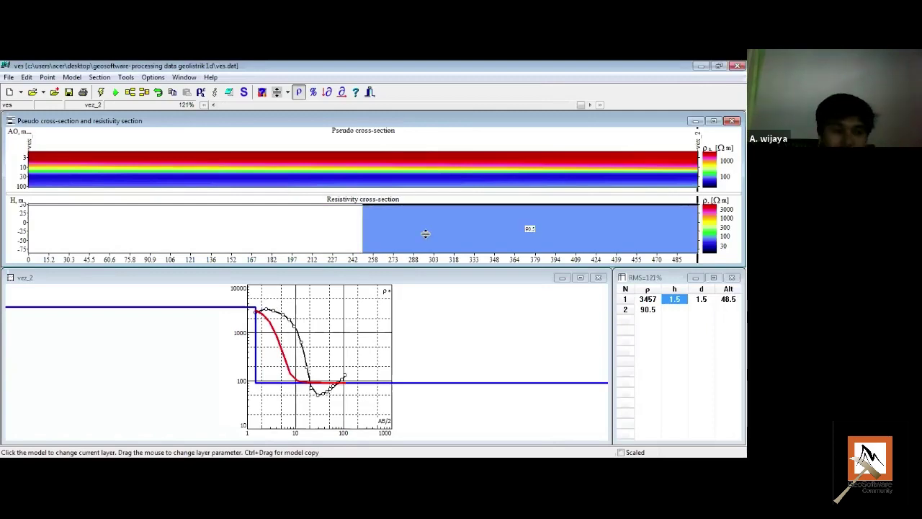
click(359, 216)
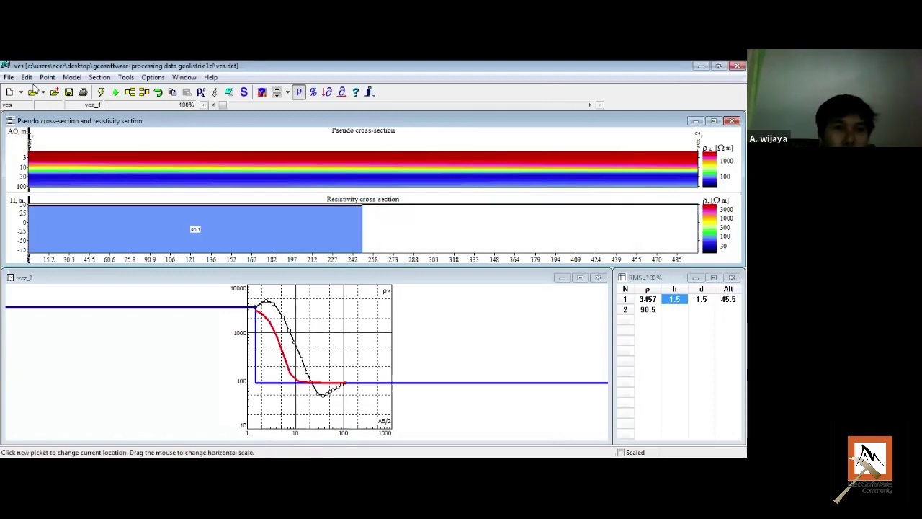
click(33, 91)
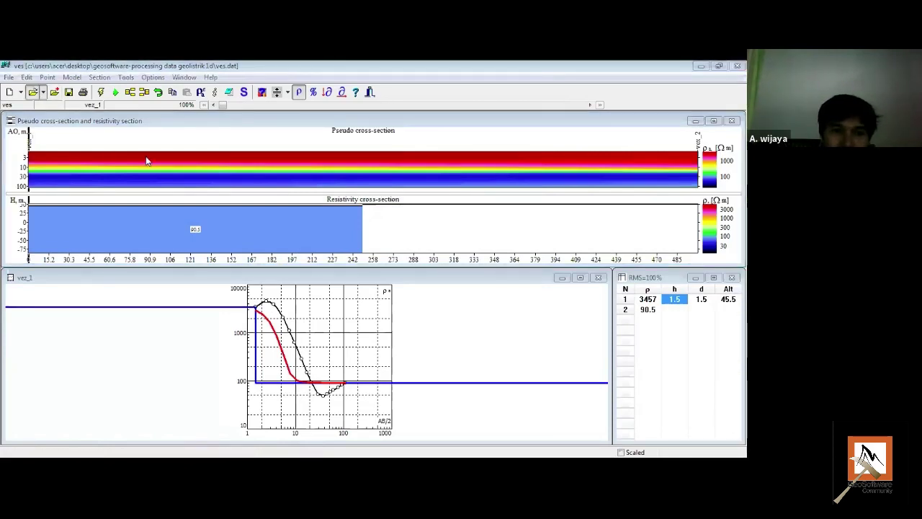
key(Escape)
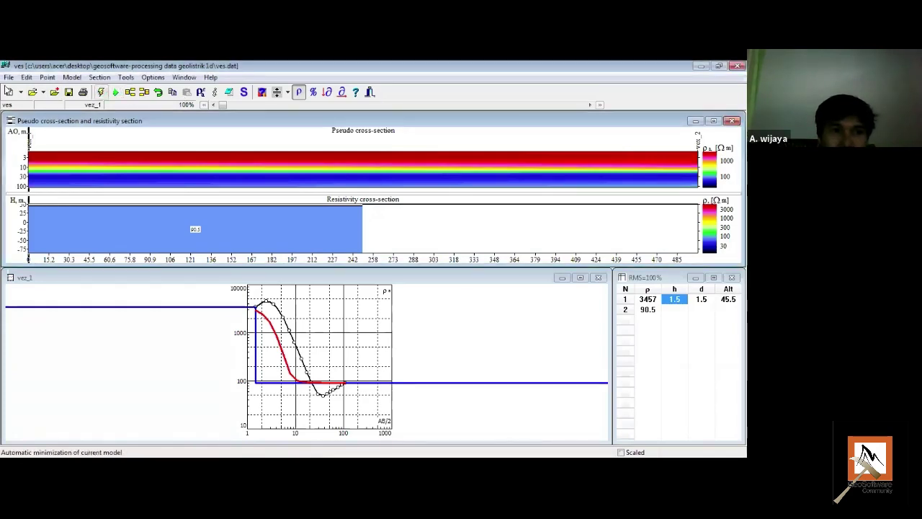
Step: Add the data file gn-1.dat to the open ves profile to unite both into one profile
click(9, 78)
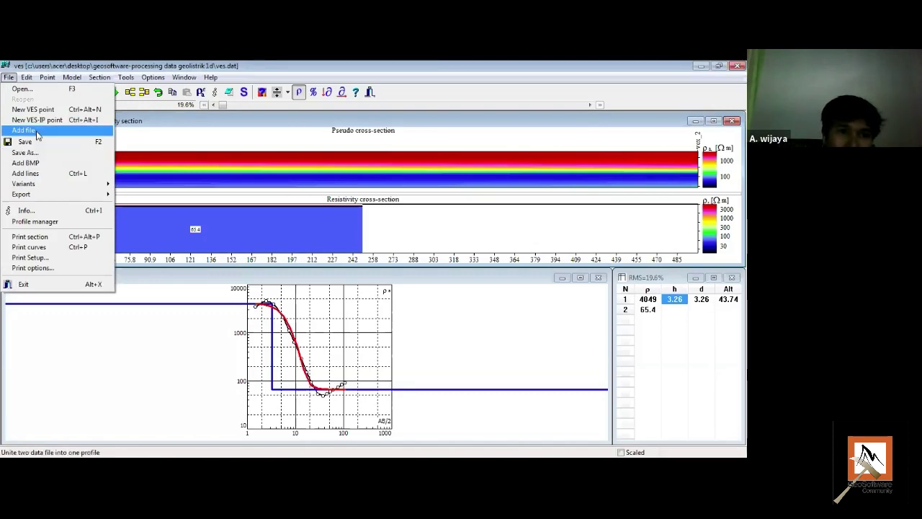
click(60, 139)
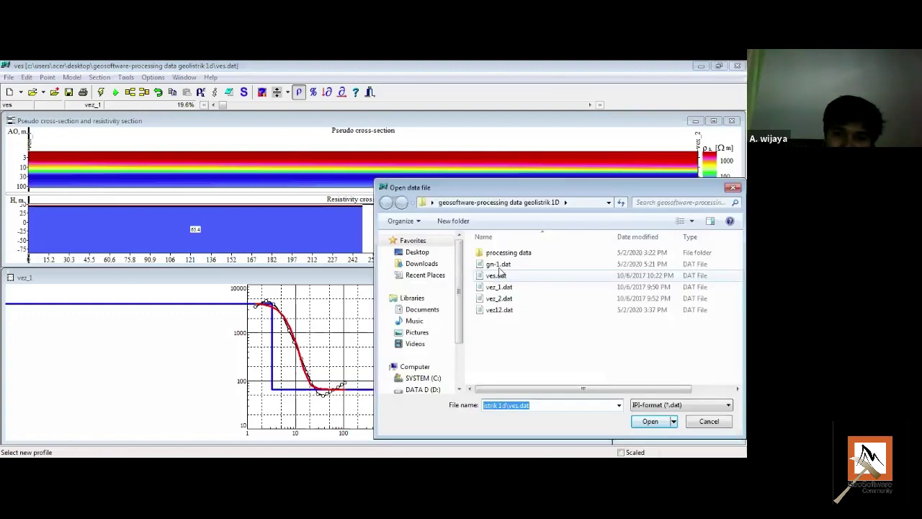
click(499, 264)
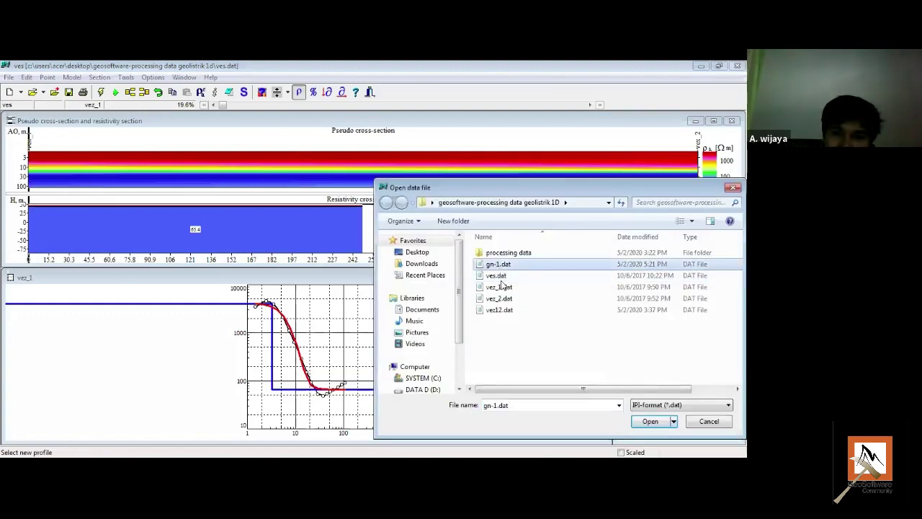
click(650, 422)
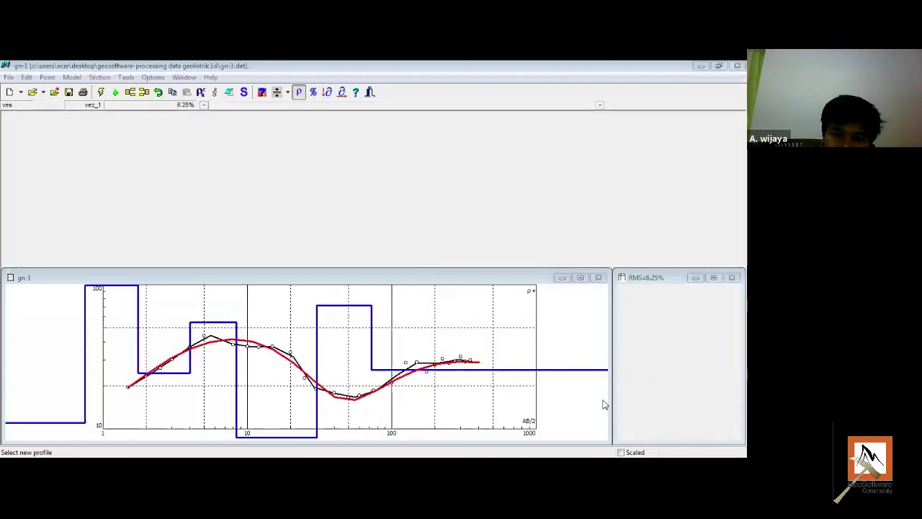
Step: Save the united profile as gabungGN in IPI-format in the geosoftware-processing data geolistrik 1D folder
click(577, 382)
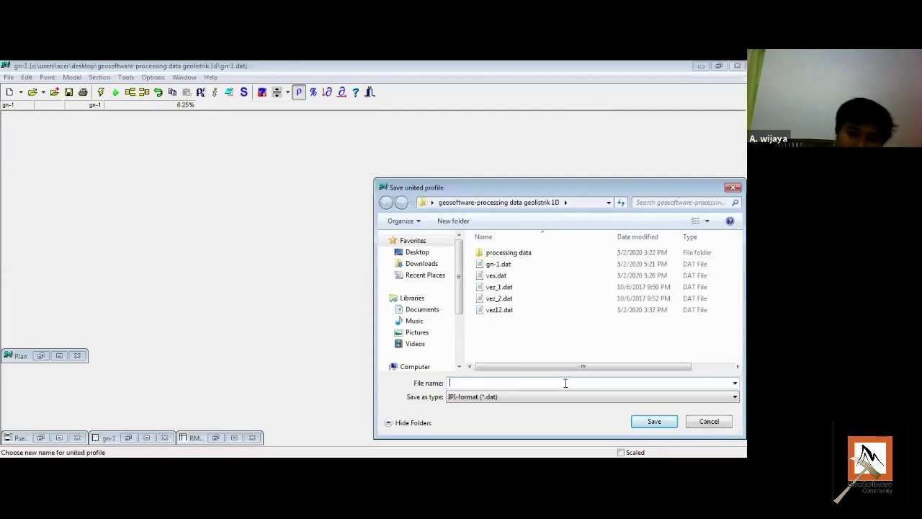
text(gabung)
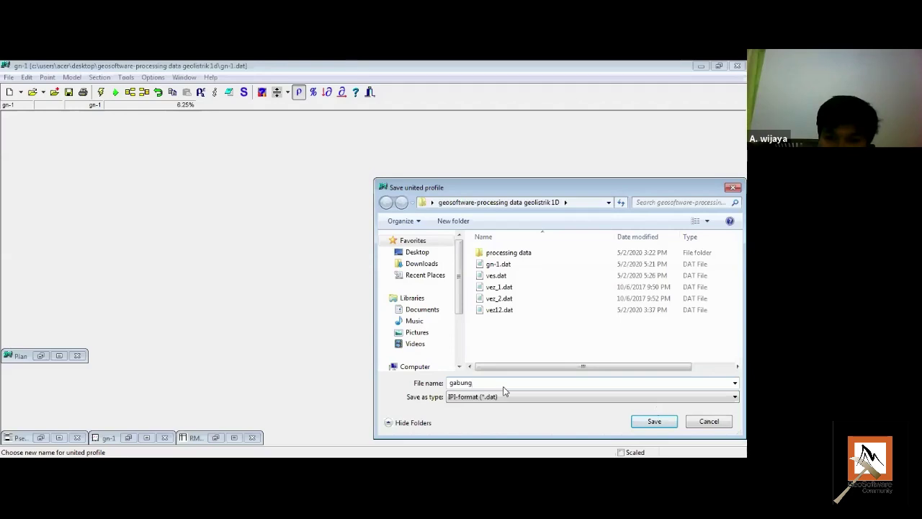
double_click(447, 384)
click(478, 381)
text(GN)
click(642, 424)
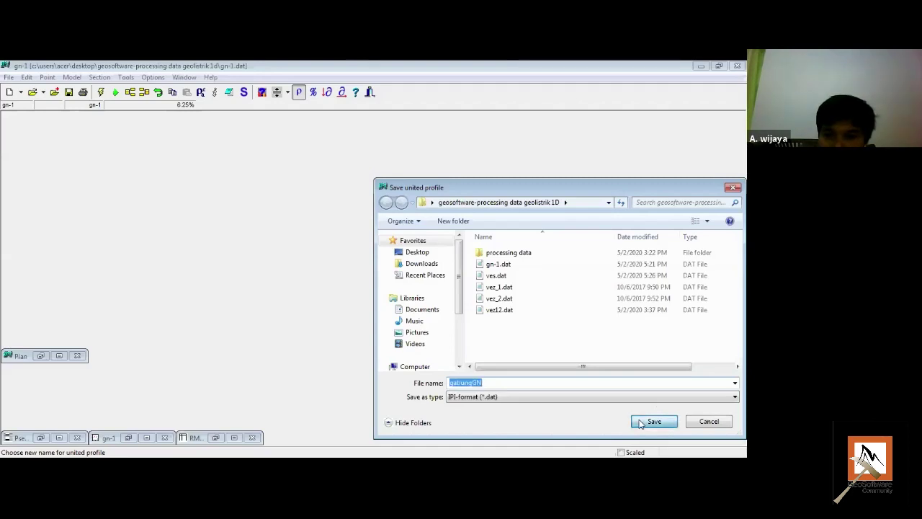